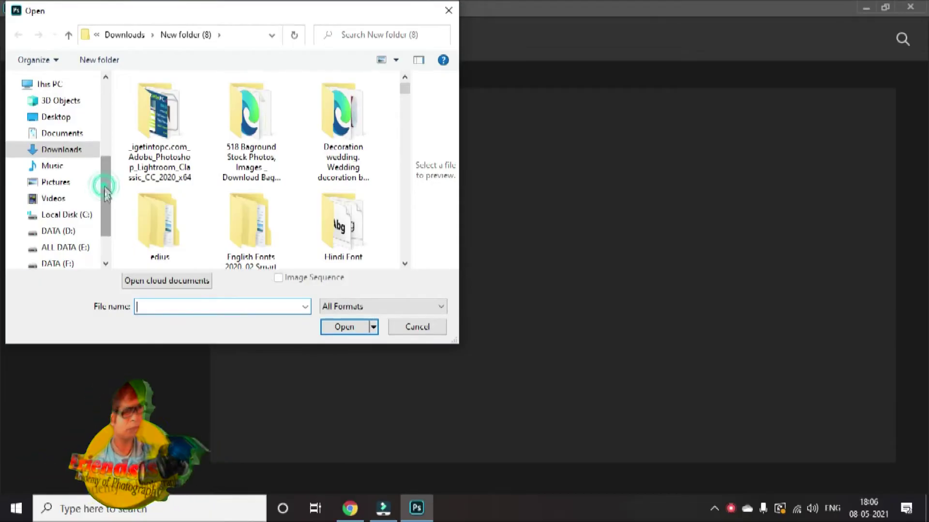
- In the Open dialog, go back to Downloads and into New folder (8)
{"action": "left_click_drag", "start_coordinate": [106, 191], "coordinate": [107, 219]}
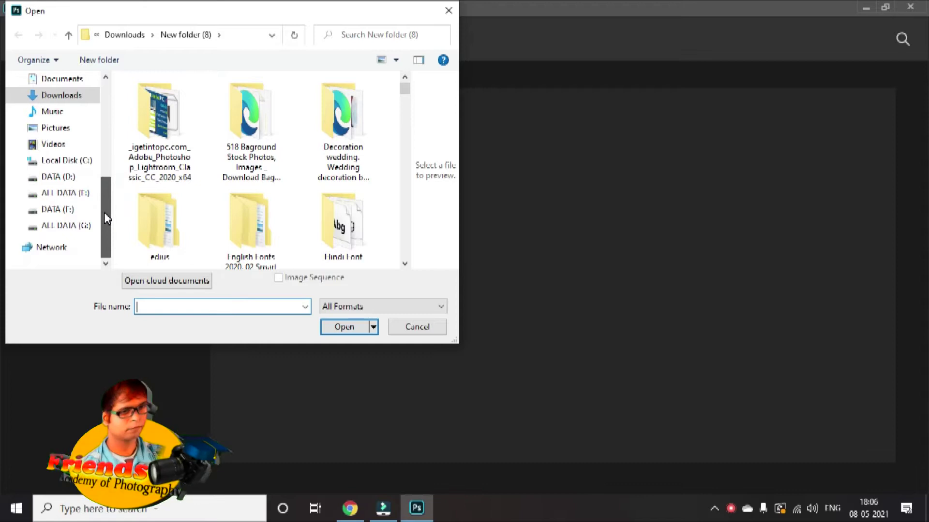
{"action": "left_click_drag", "start_coordinate": [106, 218], "coordinate": [108, 183]}
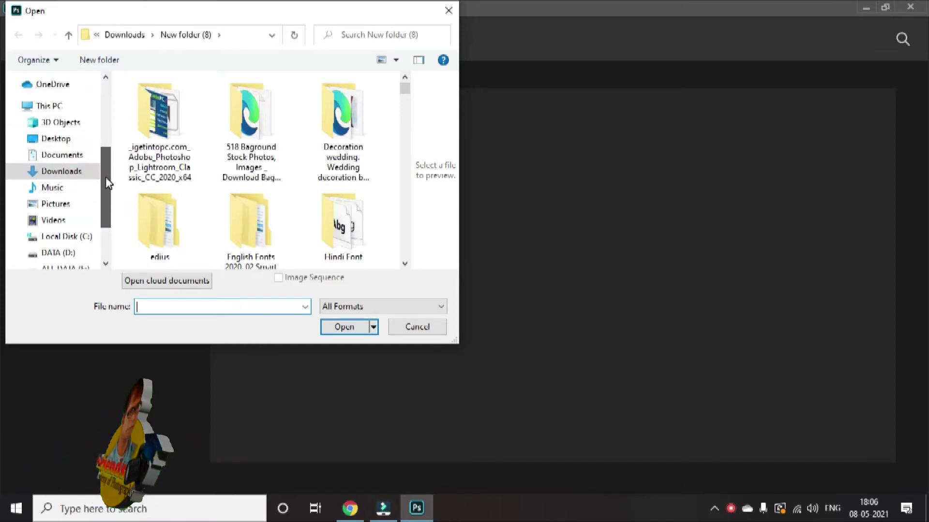
{"action": "mouse_move", "coordinate": [61, 171]}
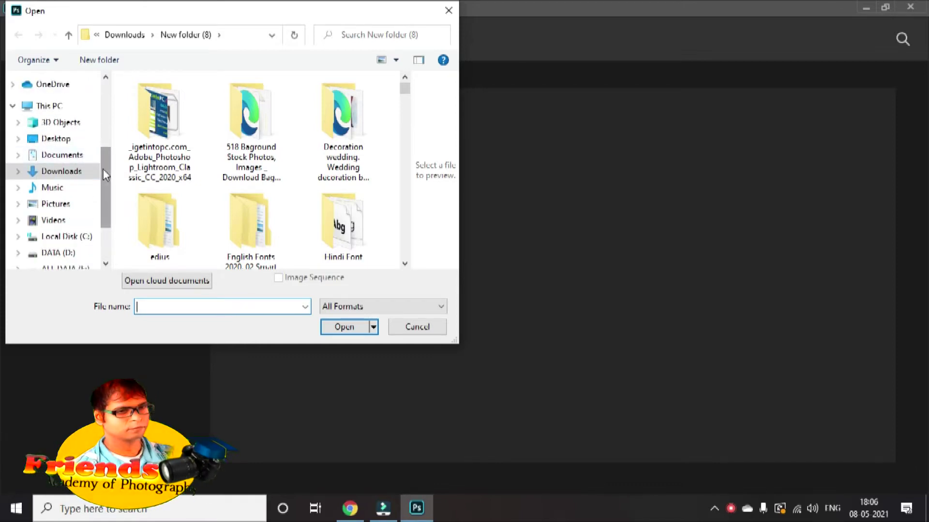
{"action": "mouse_move", "coordinate": [109, 175]}
{"action": "left_mouse_down"}
{"action": "mouse_move", "coordinate": [111, 142]}
{"action": "mouse_move", "coordinate": [119, 189]}
{"action": "left_mouse_up"}
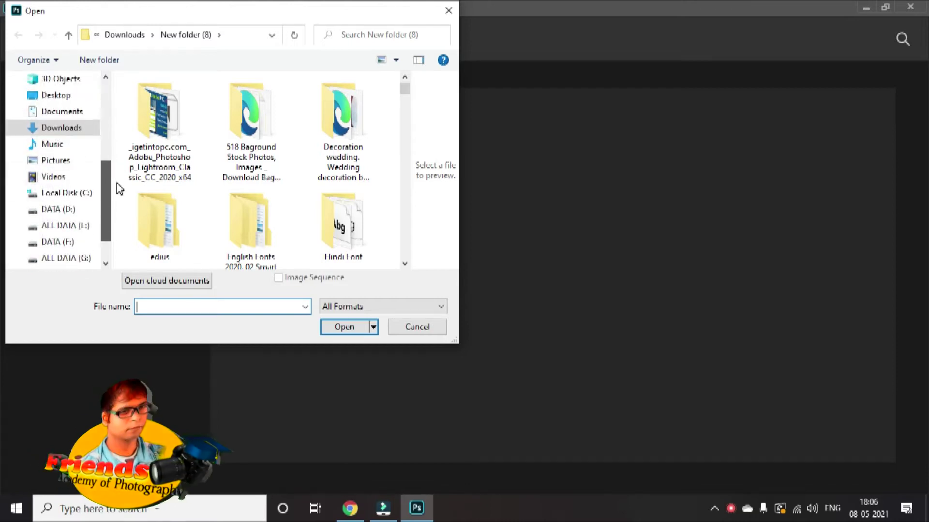
{"action": "left_click", "coordinate": [62, 128]}
{"action": "scroll", "coordinate": [256, 169], "scroll_direction": "down", "scroll_amount": 3}
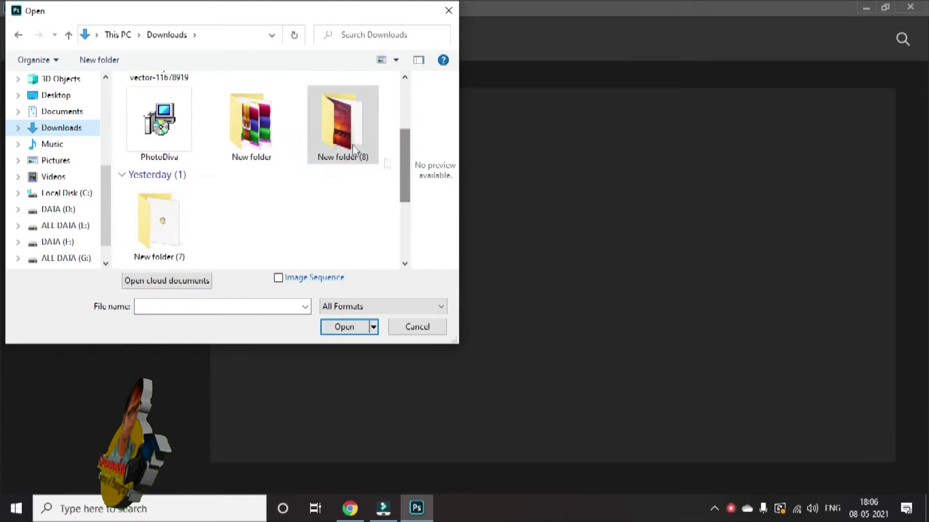
{"action": "double_click", "coordinate": [339, 120]}
{"action": "scroll", "coordinate": [256, 163], "scroll_direction": "down", "scroll_amount": 5}
{"action": "scroll", "coordinate": [256, 164], "scroll_direction": "down", "scroll_amount": 5}
{"action": "scroll", "coordinate": [256, 164], "scroll_direction": "down", "scroll_amount": 3}
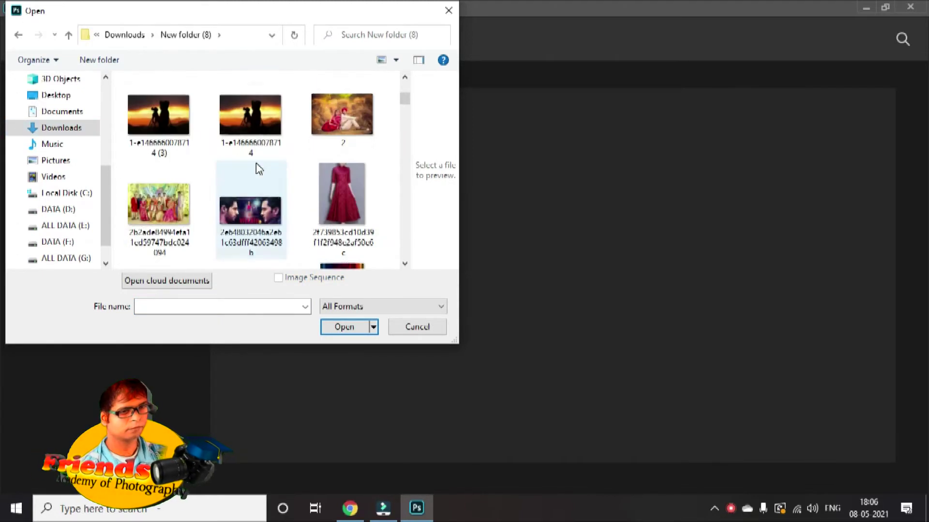
- Multi-select photos 2, 5aa78425…, 009e8cf… and 11 and open them together
{"action": "left_click", "coordinate": [341, 142]}
{"action": "left_click", "coordinate": [405, 264]}
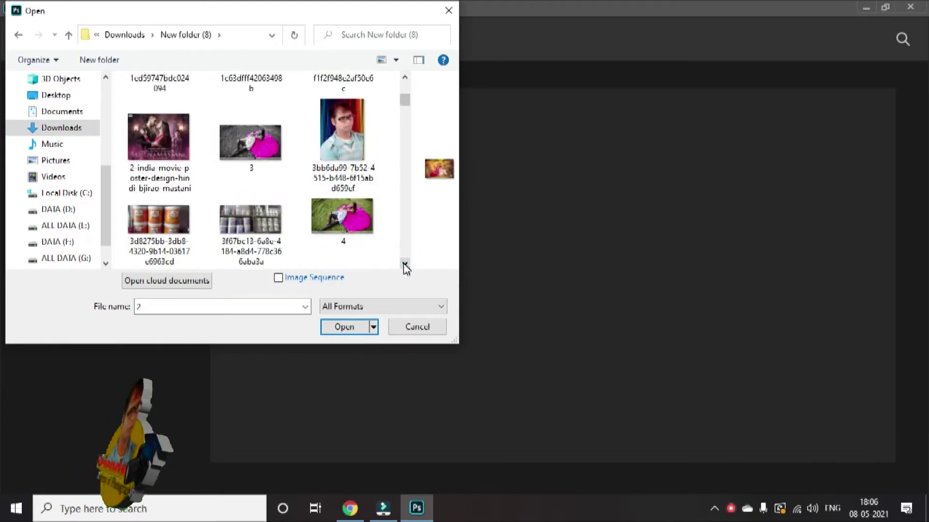
{"action": "left_click", "coordinate": [404, 264]}
{"action": "left_click", "coordinate": [405, 264]}
{"action": "left_click", "coordinate": [158, 123], "text": "ctrl"}
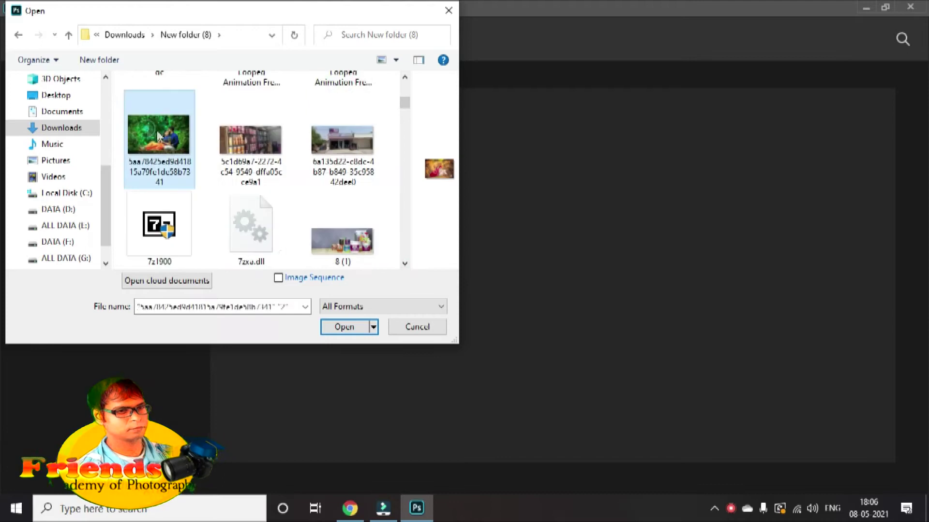
{"action": "left_click", "coordinate": [404, 263]}
{"action": "left_click", "coordinate": [158, 208], "text": "ctrl"}
{"action": "left_click", "coordinate": [343, 199], "text": "ctrl"}
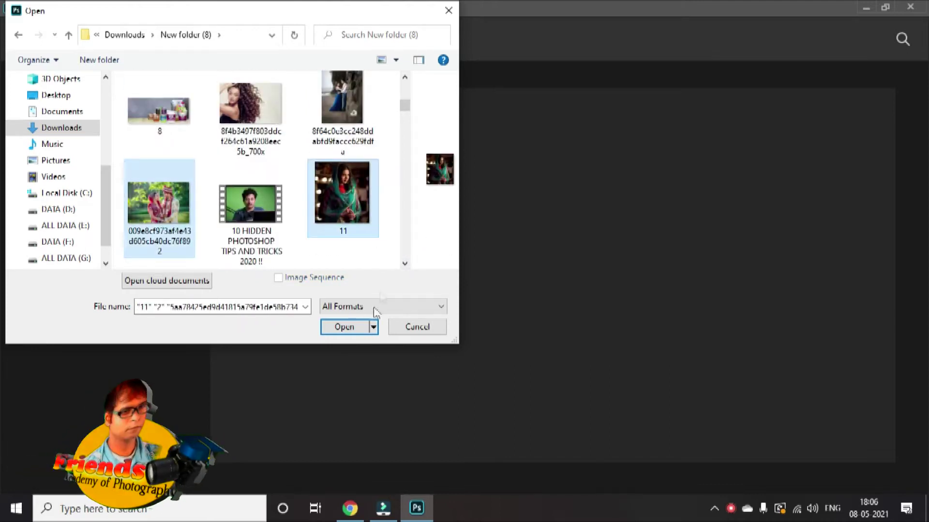
{"action": "left_click", "coordinate": [345, 327]}
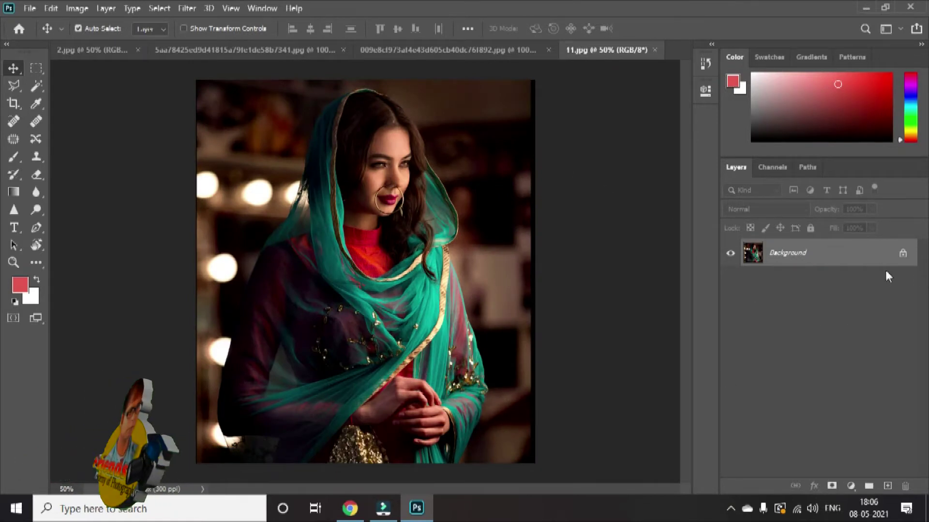
- Add a Color Lookup adjustment layer and choose z1 (99).CUBE from the long 3DLUT File list
{"action": "left_click", "coordinate": [851, 486]}
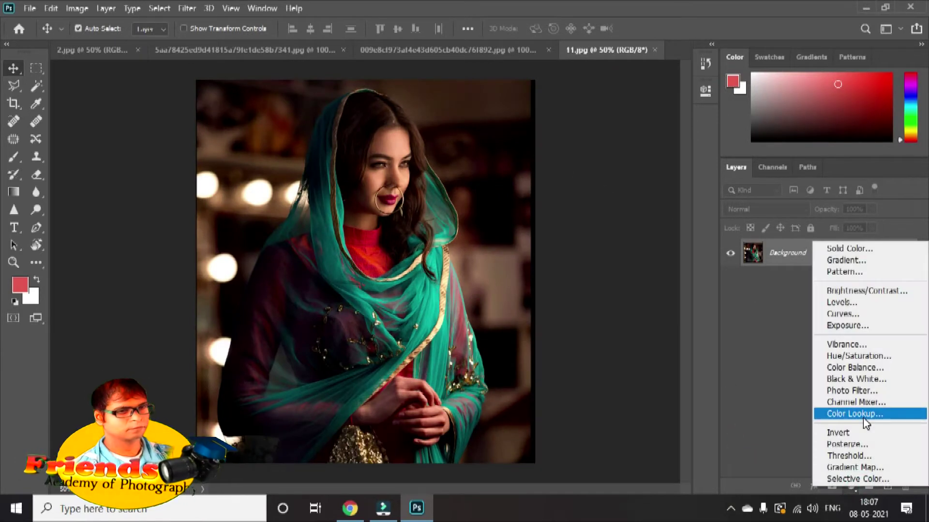
{"action": "left_click", "coordinate": [865, 414]}
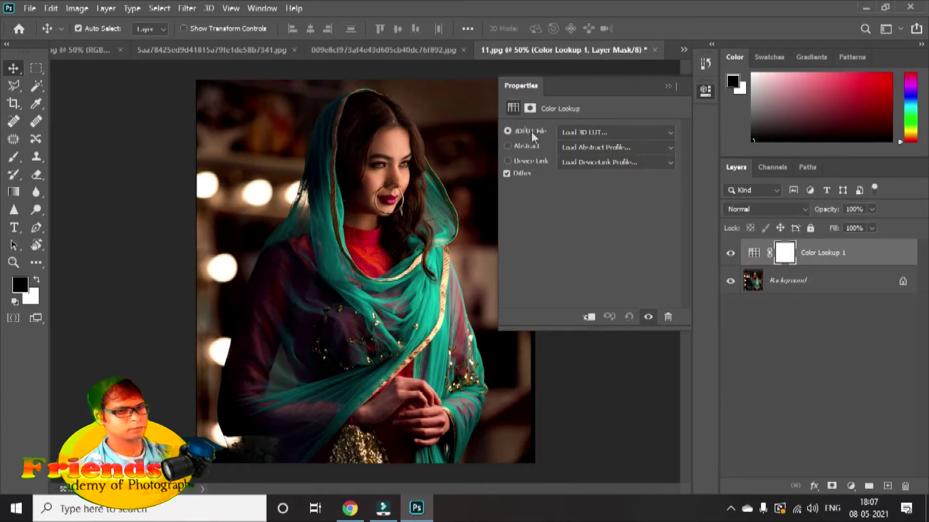
{"action": "left_click", "coordinate": [671, 131]}
{"action": "scroll", "coordinate": [742, 95], "scroll_direction": "down", "scroll_amount": 3}
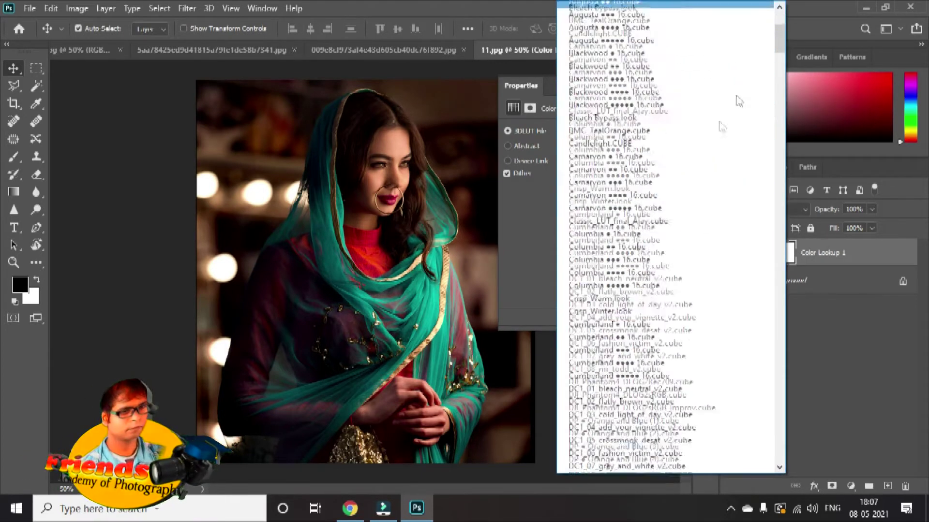
{"action": "scroll", "coordinate": [734, 100], "scroll_direction": "down", "scroll_amount": 8}
{"action": "scroll", "coordinate": [717, 133], "scroll_direction": "down", "scroll_amount": 6}
{"action": "scroll", "coordinate": [719, 133], "scroll_direction": "down", "scroll_amount": 6}
{"action": "scroll", "coordinate": [719, 133], "scroll_direction": "down", "scroll_amount": 6}
{"action": "scroll", "coordinate": [720, 134], "scroll_direction": "down", "scroll_amount": 6}
{"action": "scroll", "coordinate": [719, 134], "scroll_direction": "down", "scroll_amount": 6}
{"action": "scroll", "coordinate": [719, 133], "scroll_direction": "down", "scroll_amount": 8}
{"action": "scroll", "coordinate": [717, 133], "scroll_direction": "down", "scroll_amount": 7}
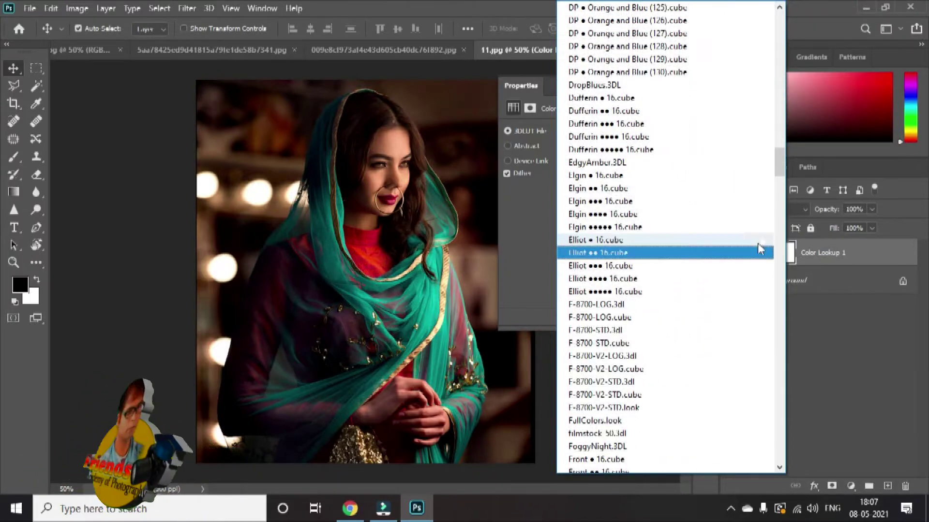
{"action": "left_click_drag", "start_coordinate": [779, 166], "coordinate": [779, 447]}
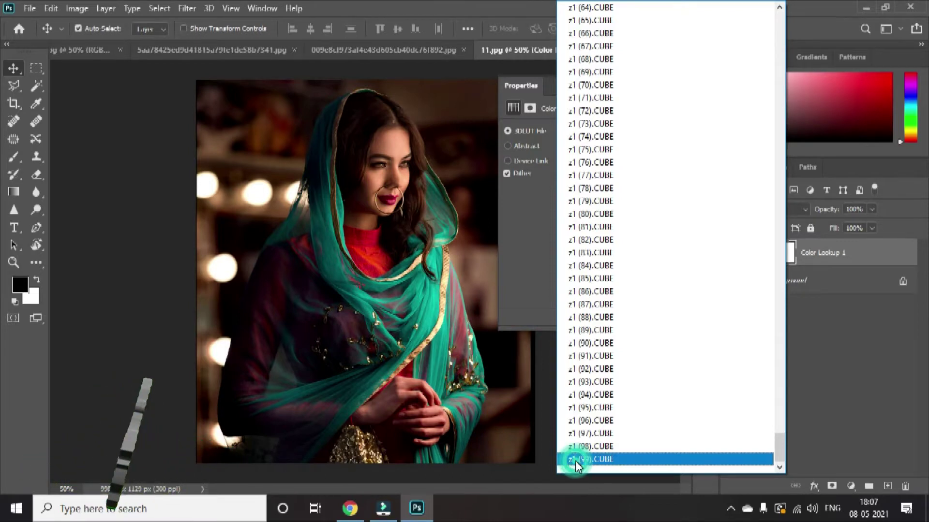
{"action": "left_click", "coordinate": [576, 460]}
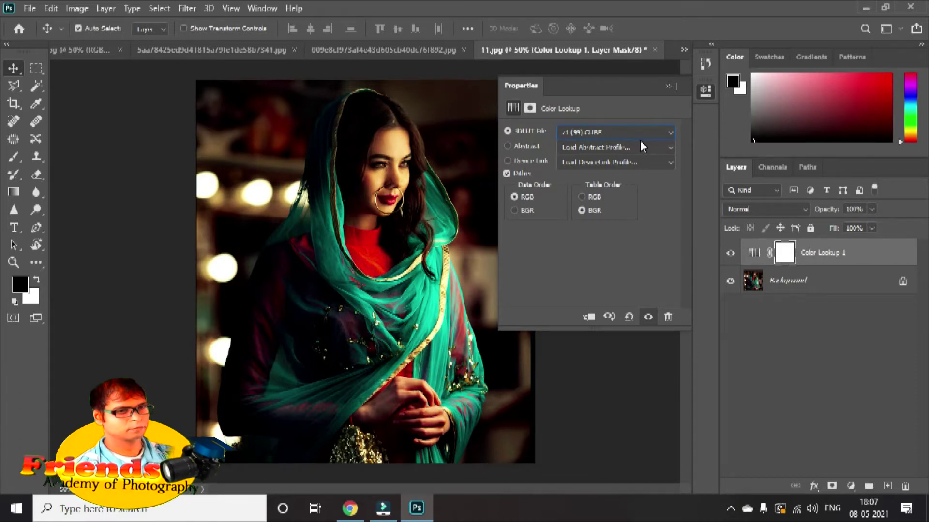
- Preview earlier z1 LUTs with the Up arrow, settle on z1 (78).CUBE and close Properties
{"action": "key", "text": "Up"}
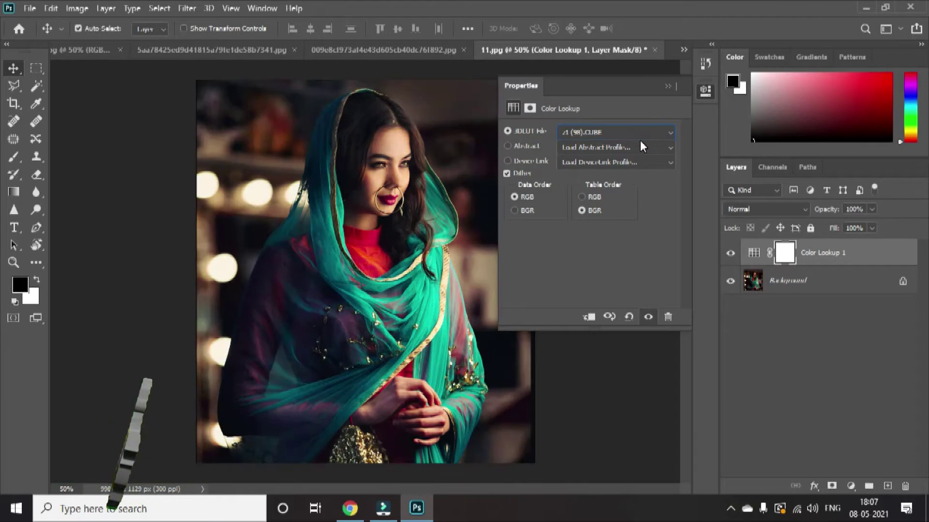
{"action": "key", "text": "Up"}
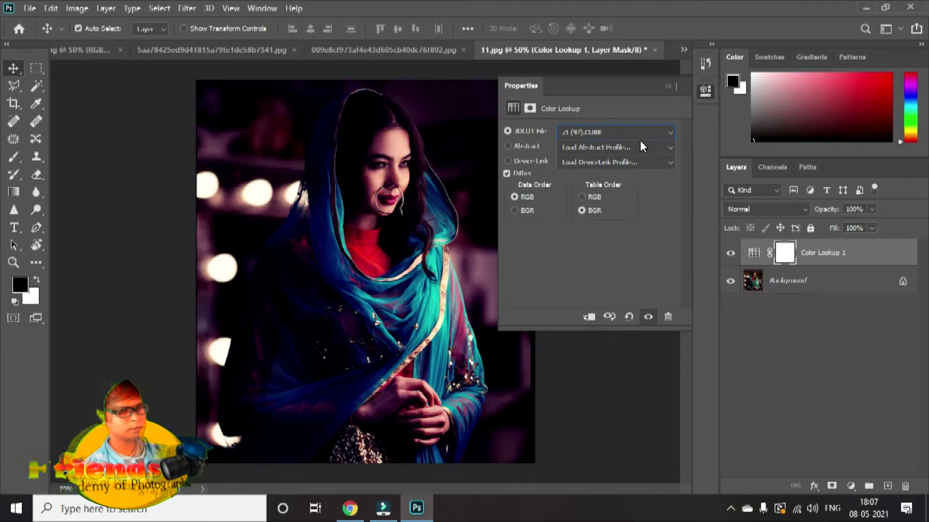
{"action": "key", "text": "Up"}
{"action": "key", "text": "Up"}
{"action": "key", "text": "Up"}
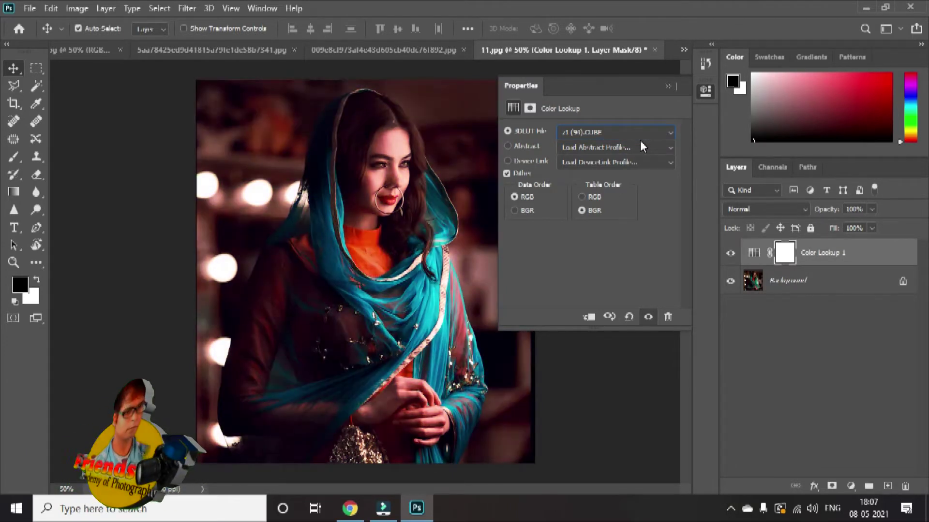
{"action": "key", "text": "Up"}
{"action": "key", "text": "Up"}
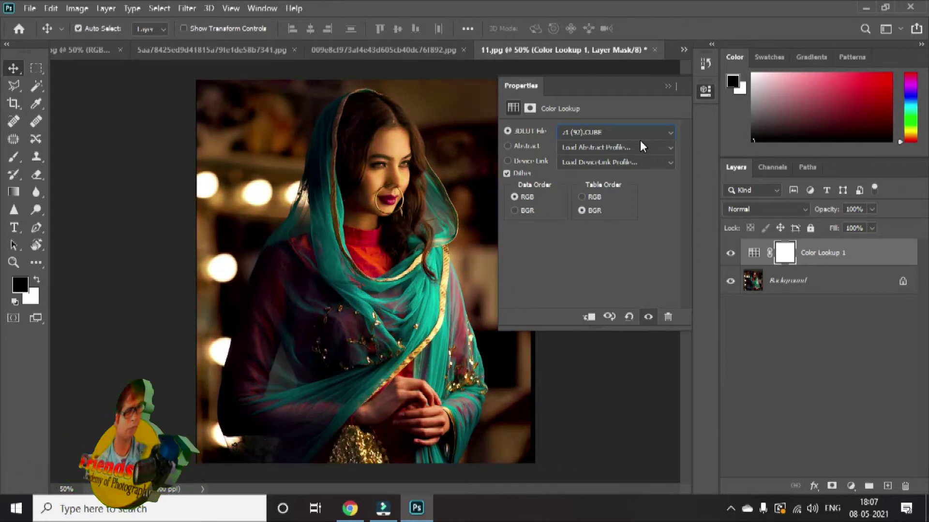
{"action": "key", "text": "Up"}
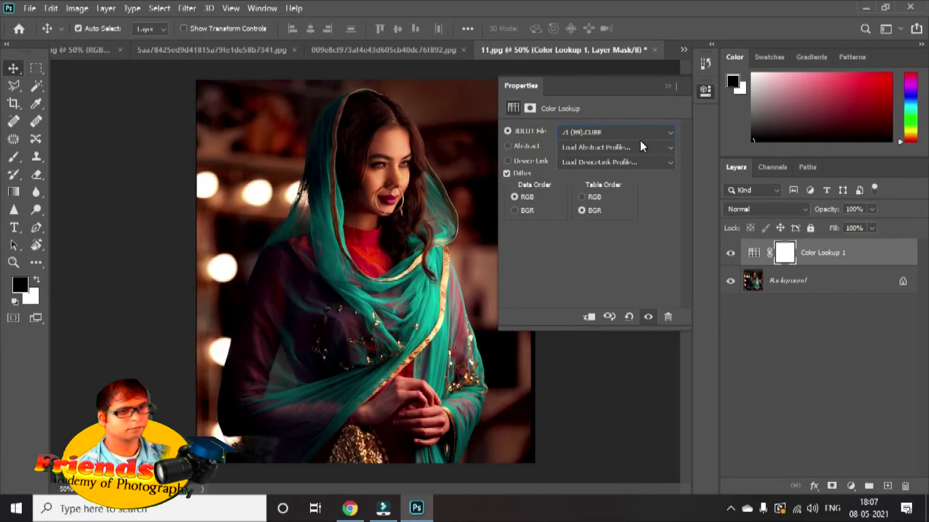
{"action": "key", "text": "Up"}
{"action": "key", "text": "Up"}
{"action": "key", "text": "Up"}
{"action": "key", "text": "Up"}
{"action": "key", "text": "Up"}
{"action": "key", "text": "Up"}
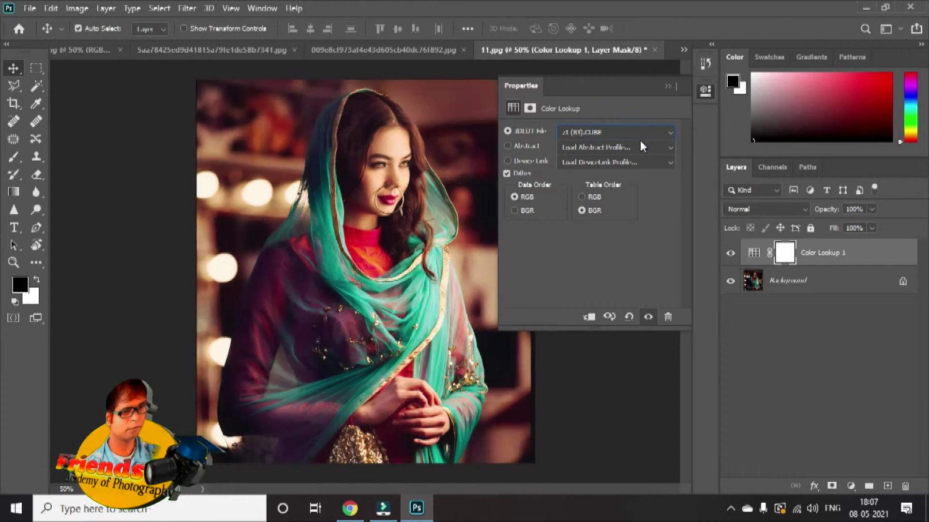
{"action": "key", "text": "Up"}
{"action": "key", "text": "Up"}
{"action": "key", "text": "Up"}
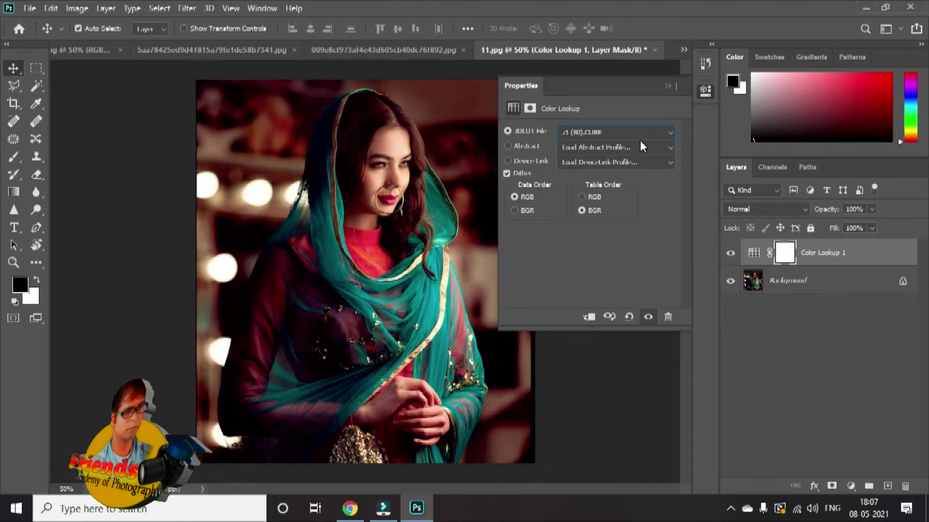
{"action": "key", "text": "Up"}
{"action": "key", "text": "Up"}
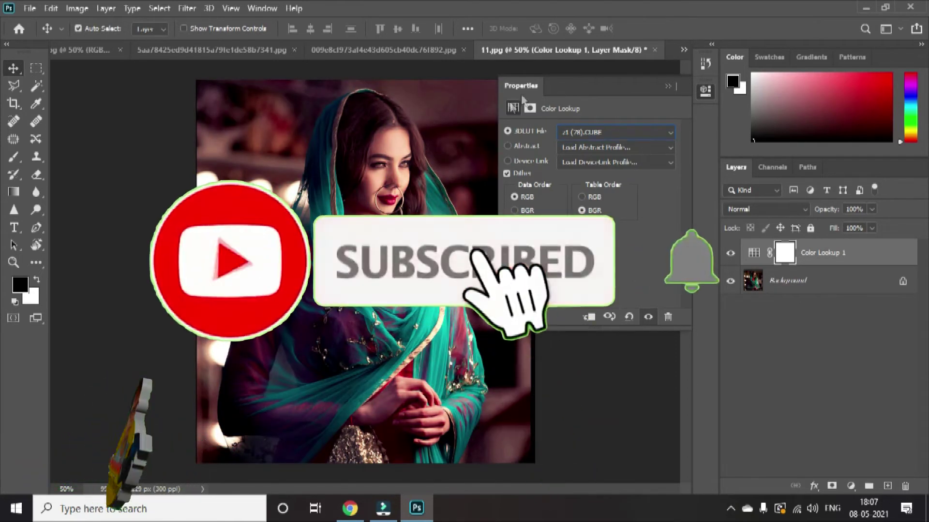
{"action": "left_click", "coordinate": [667, 89]}
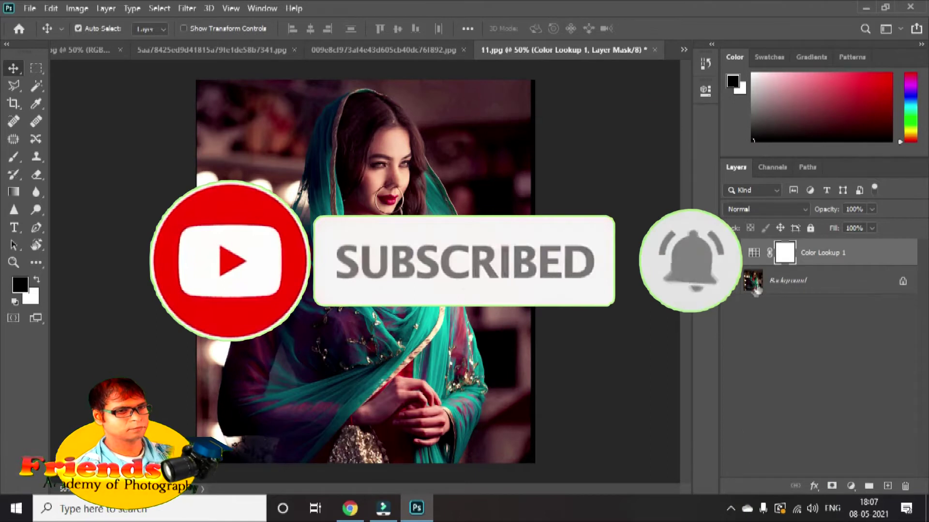
- Invert the Color Lookup mask, then select the background via Select Subject and Inverse
{"action": "left_click", "coordinate": [780, 249]}
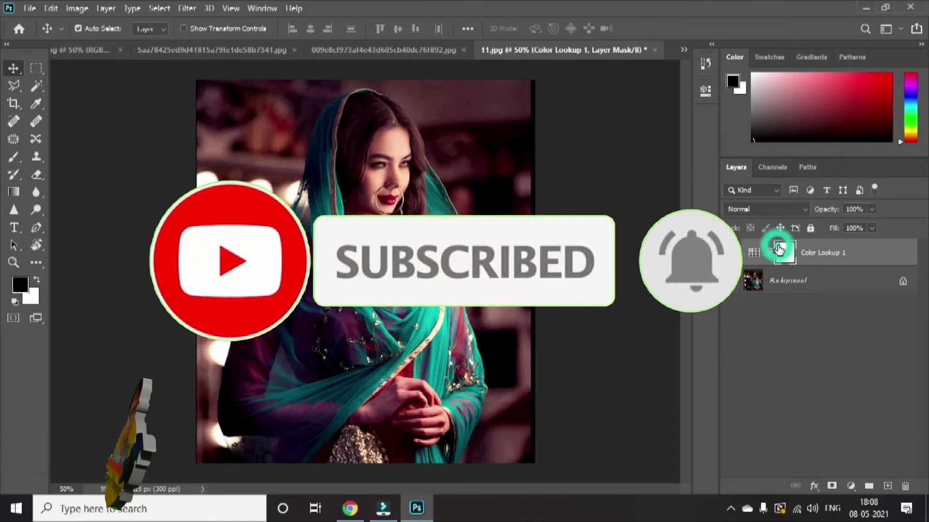
{"action": "key", "text": "ctrl"}
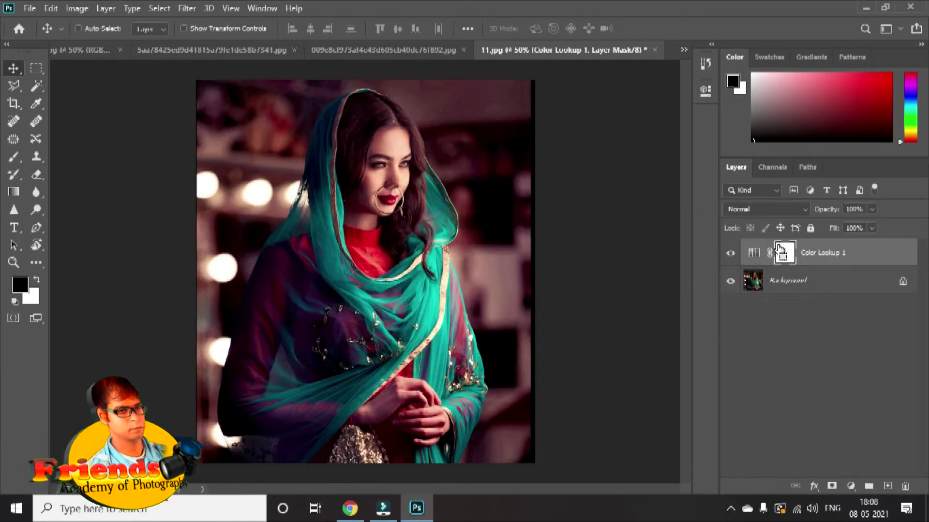
{"action": "key", "text": "ctrl+i"}
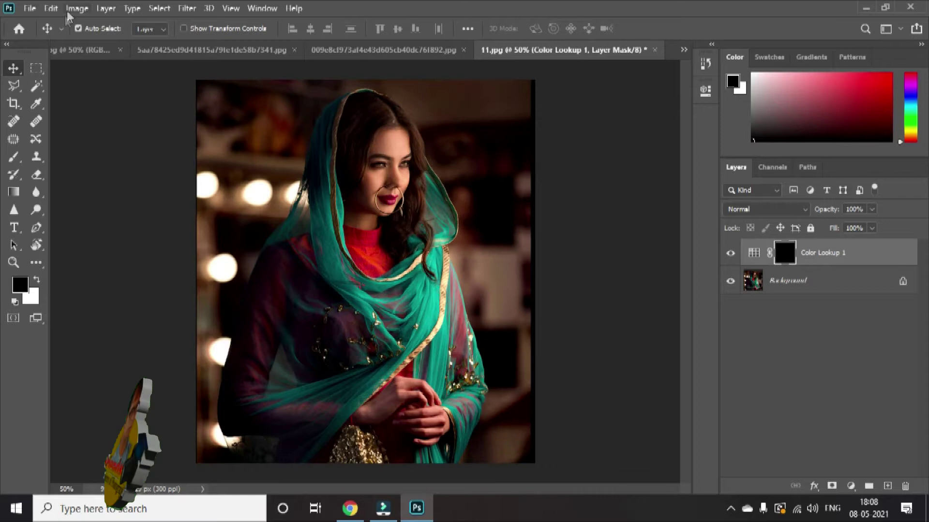
{"action": "left_click", "coordinate": [157, 9]}
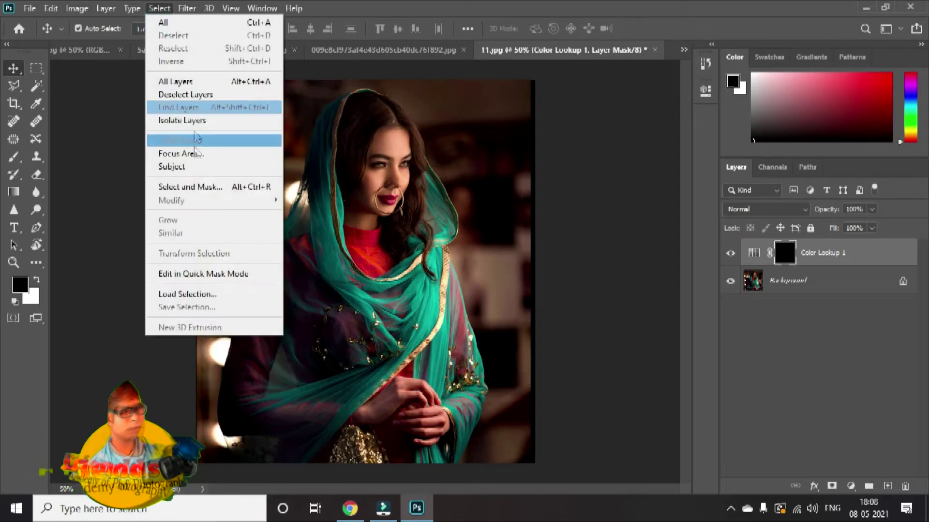
{"action": "left_click", "coordinate": [192, 166]}
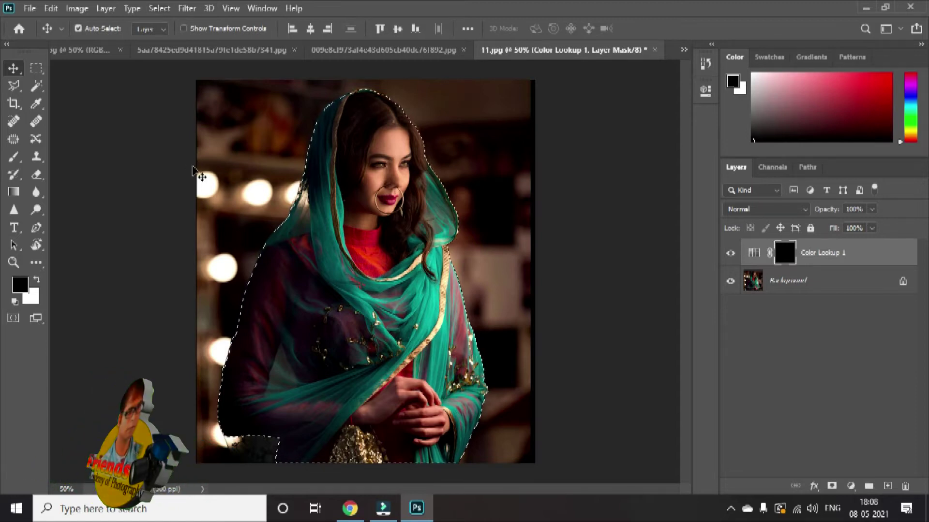
{"action": "left_click", "coordinate": [152, 8]}
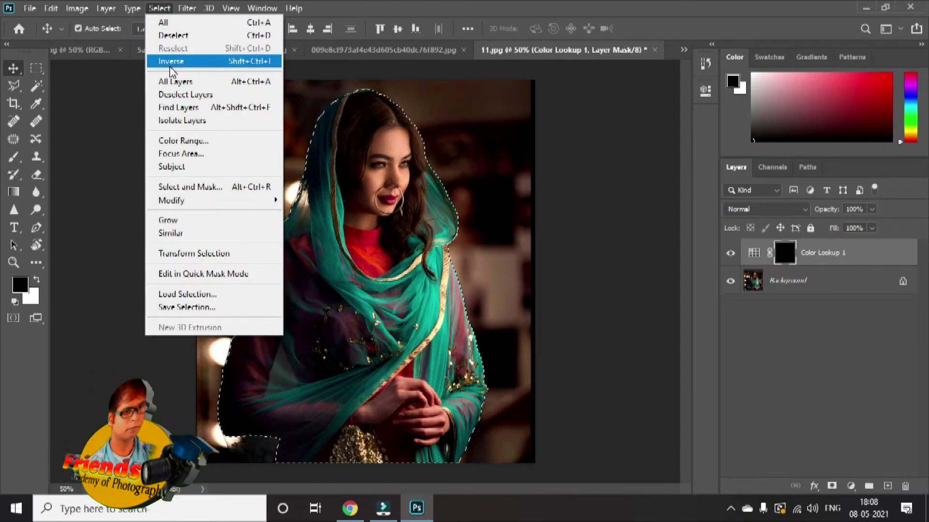
{"action": "left_click", "coordinate": [172, 62]}
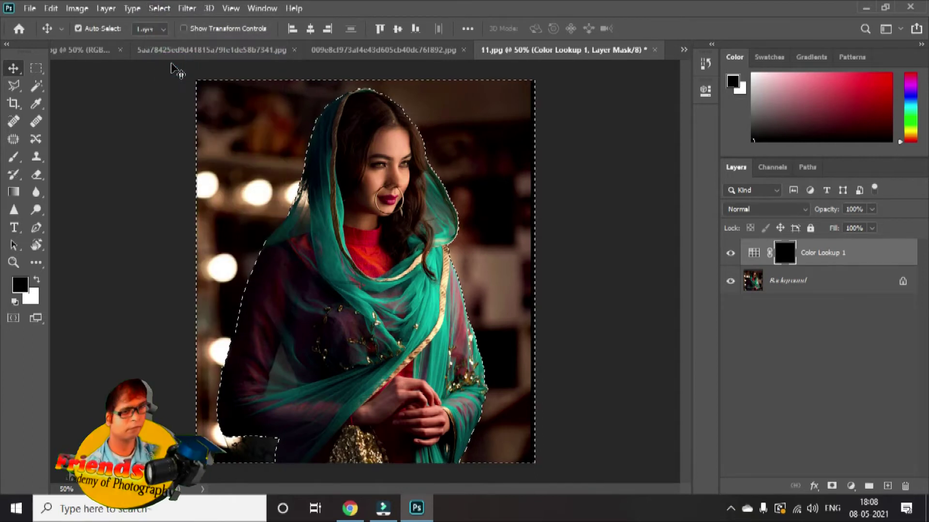
- Erase the mask across the background to reveal the purple grade, then deselect
{"action": "left_click", "coordinate": [37, 175]}
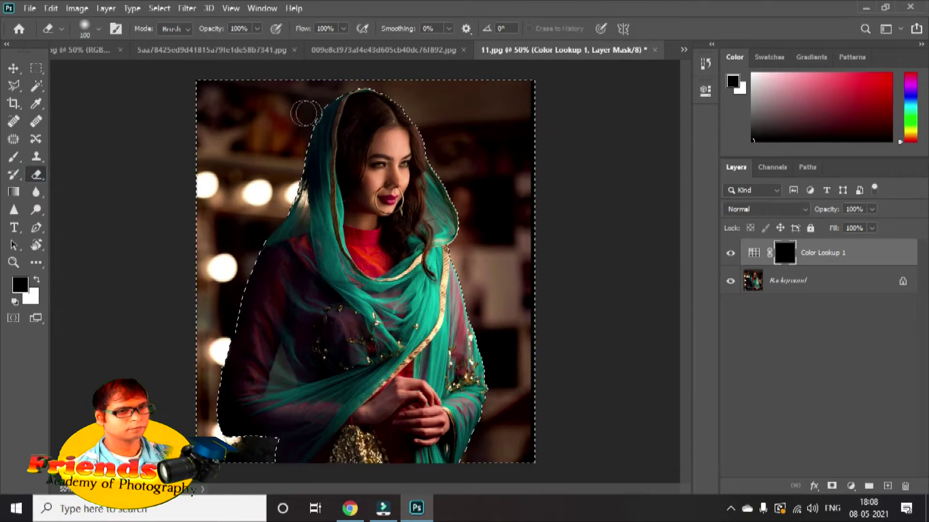
{"action": "left_click_drag", "start_coordinate": [525, 116], "coordinate": [576, 174]}
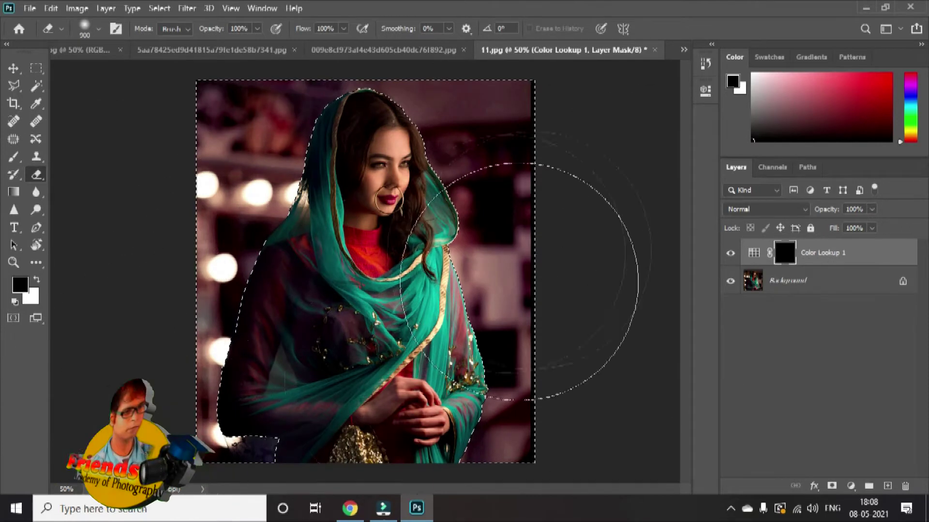
{"action": "left_click_drag", "start_coordinate": [369, 288], "coordinate": [269, 387]}
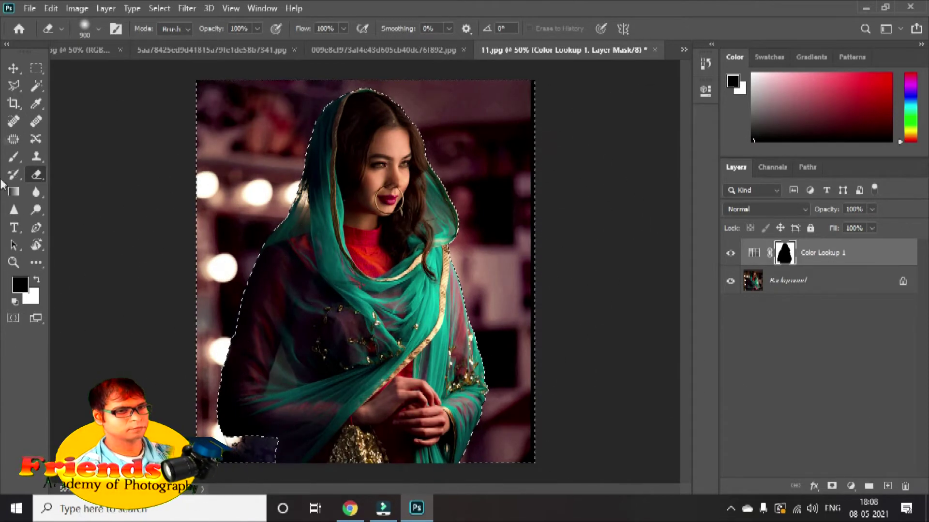
{"action": "left_click", "coordinate": [38, 68]}
{"action": "left_click", "coordinate": [181, 107]}
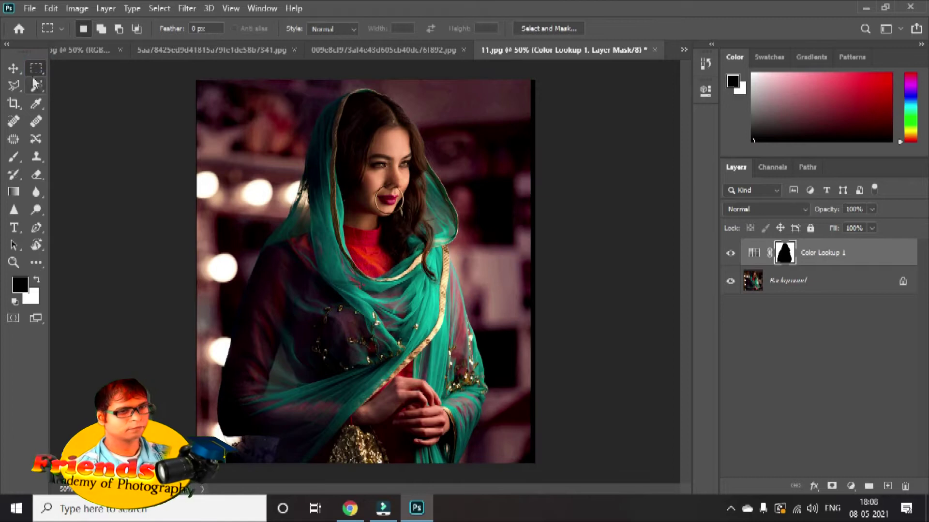
{"action": "left_click", "coordinate": [14, 69]}
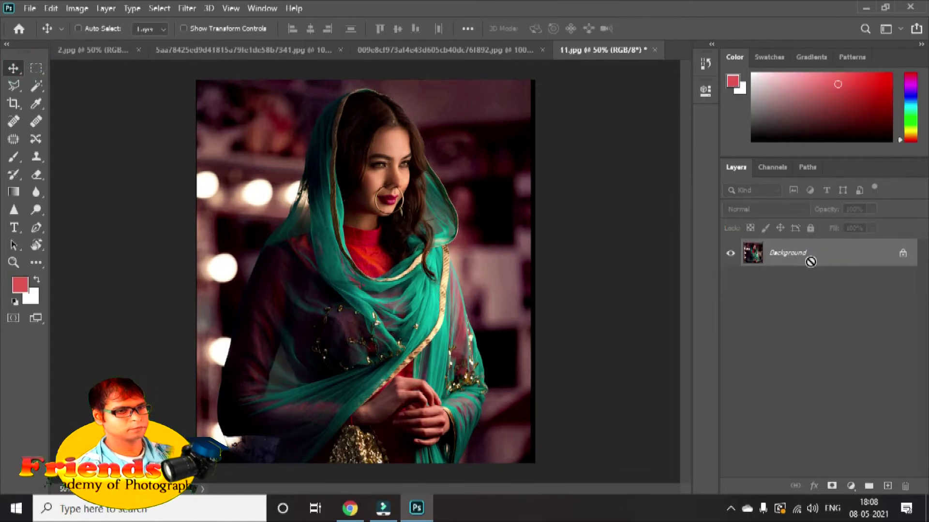
- Apply Levels with midtone 0.77 and the white input slider pulled slightly left
{"action": "key", "text": "ctrl+l"}
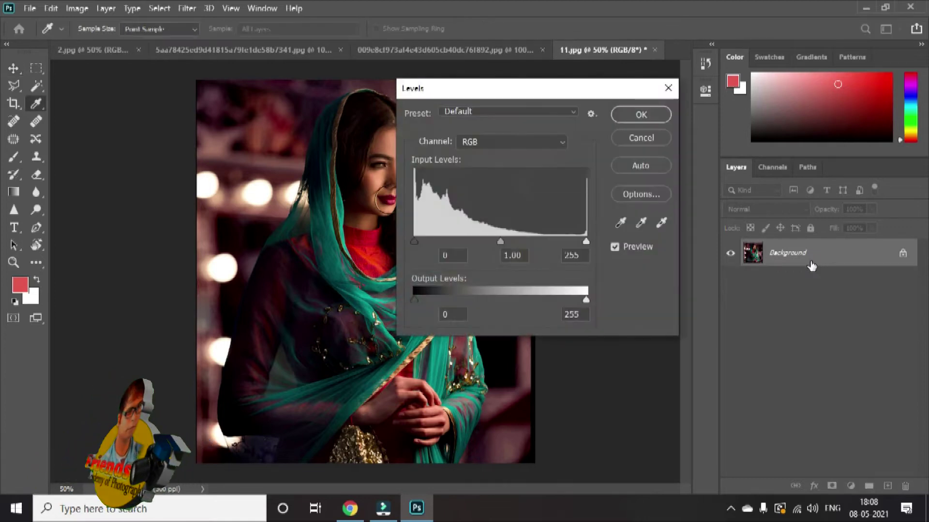
{"action": "left_click_drag", "start_coordinate": [500, 242], "coordinate": [514, 242]}
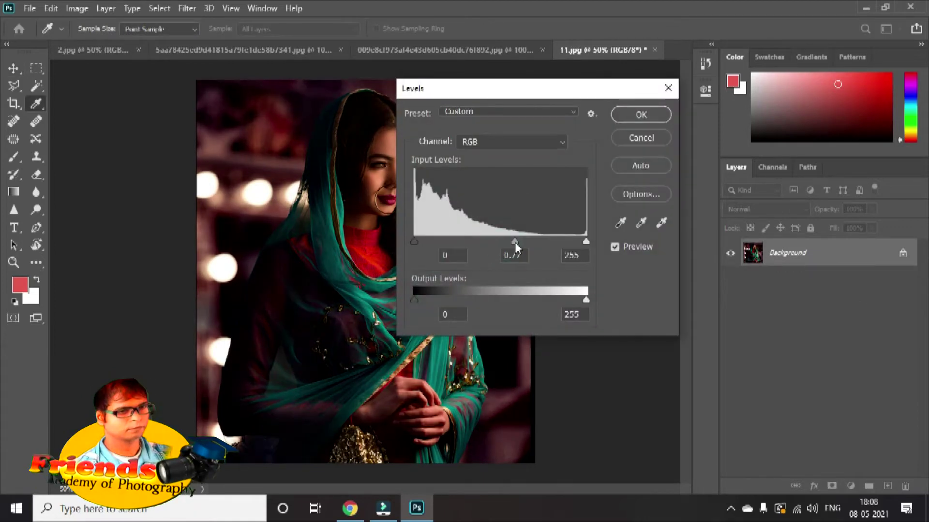
{"action": "left_click_drag", "start_coordinate": [585, 241], "coordinate": [567, 240]}
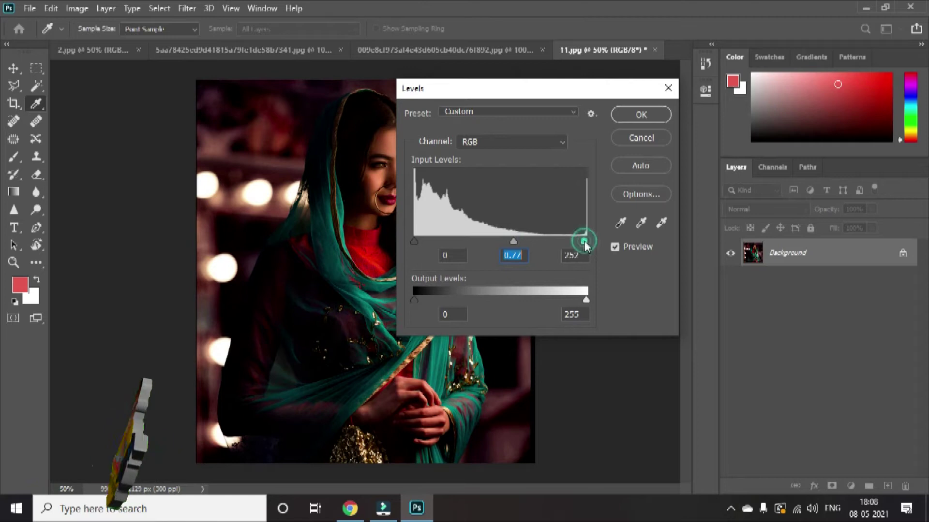
{"action": "left_click", "coordinate": [628, 114]}
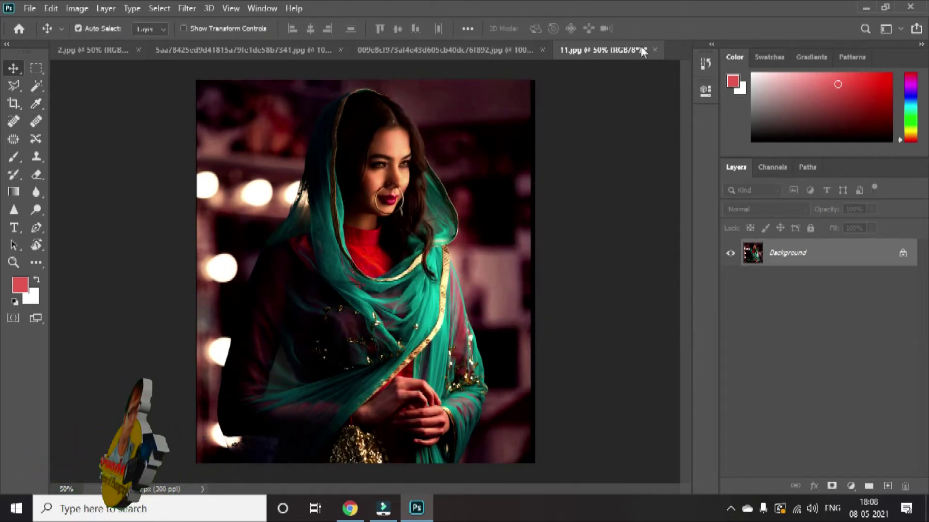
- Close 11.jpg without saving and add a Color Lookup layer to the wedding photo
{"action": "left_click", "coordinate": [654, 50]}
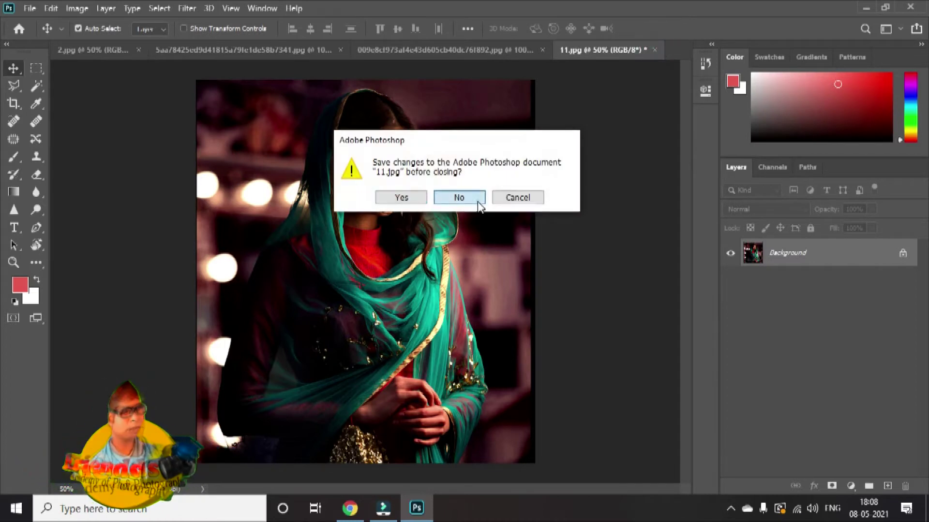
{"action": "left_click", "coordinate": [476, 199]}
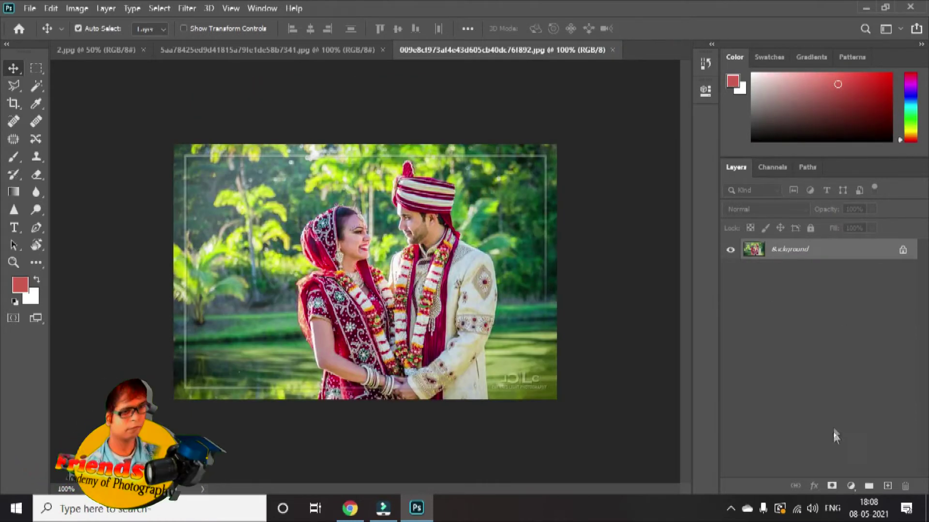
{"action": "left_click", "coordinate": [850, 486]}
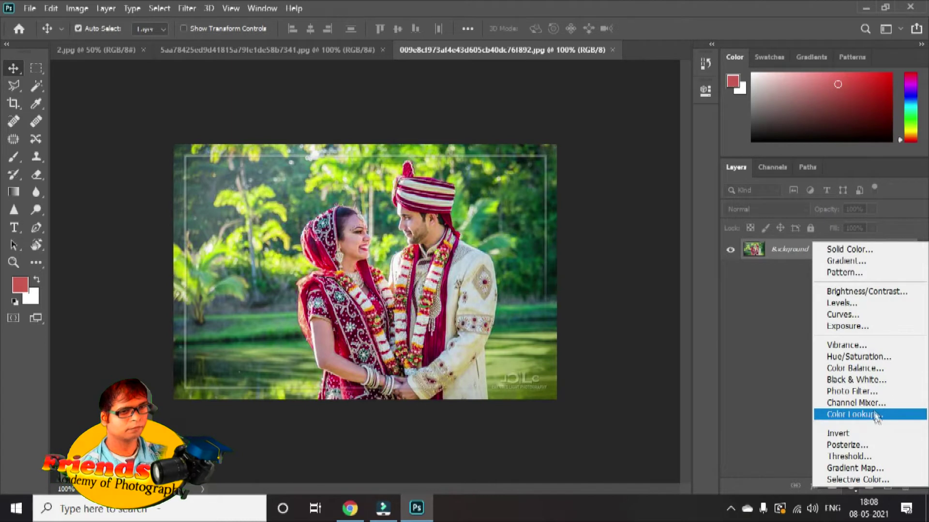
{"action": "left_click", "coordinate": [876, 415]}
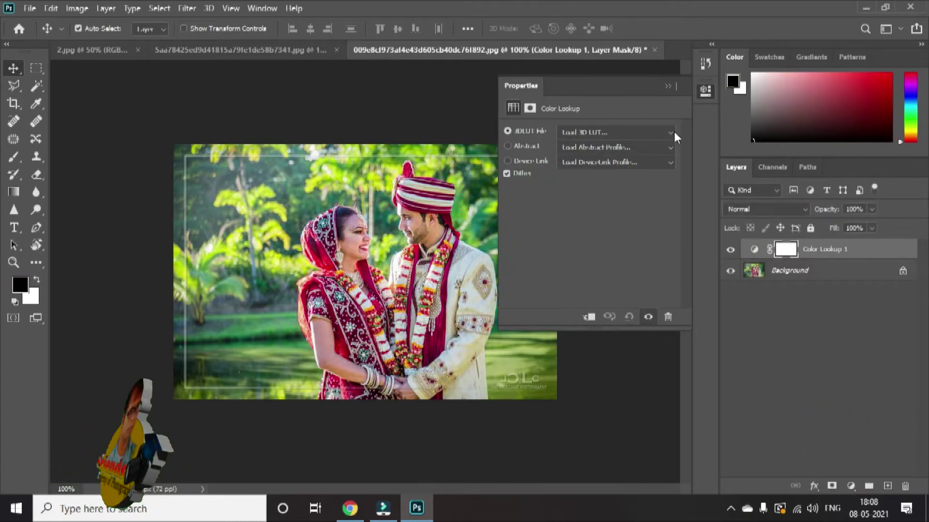
- Audition LUTs from 3Strip.look through Carnarvon and Classic, ending on Crisp_Warm.look
{"action": "left_click", "coordinate": [674, 132]}
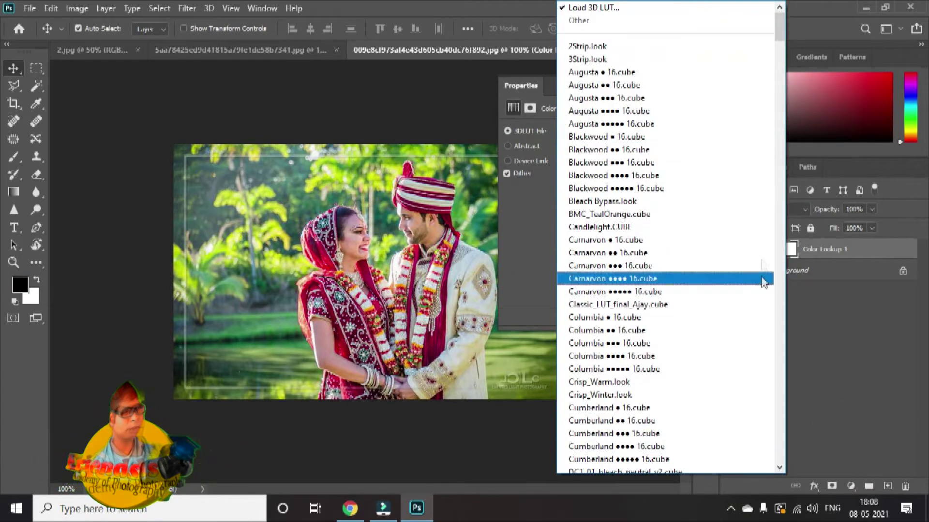
{"action": "left_click", "coordinate": [664, 61]}
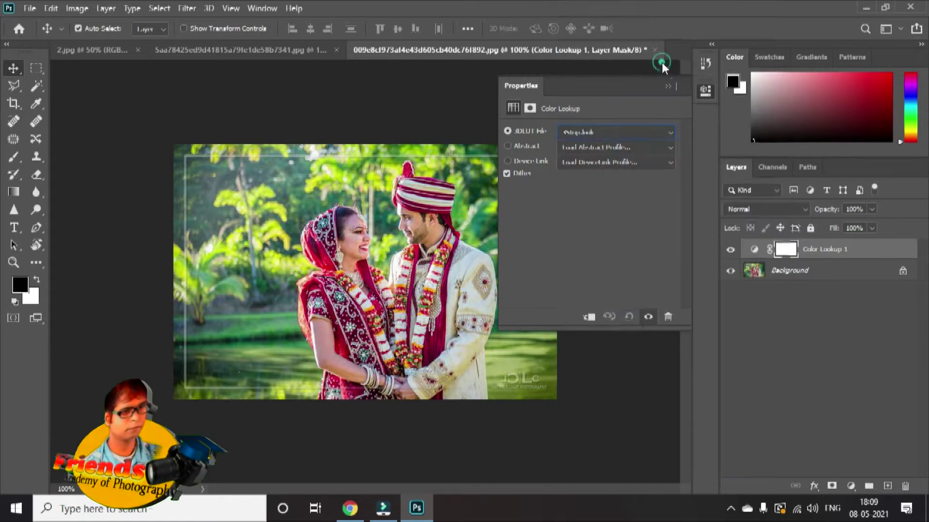
{"action": "key", "text": "Down"}
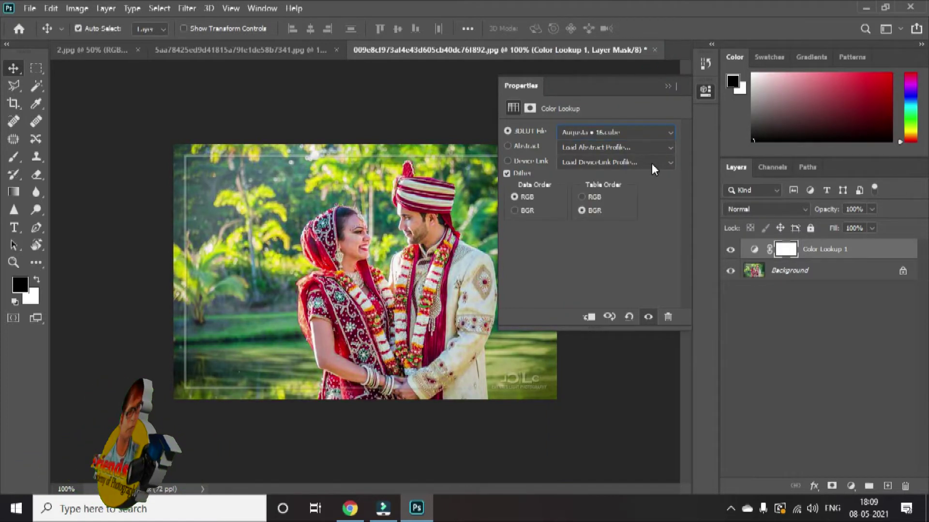
{"action": "key", "text": "Down"}
{"action": "key", "text": "Down"}
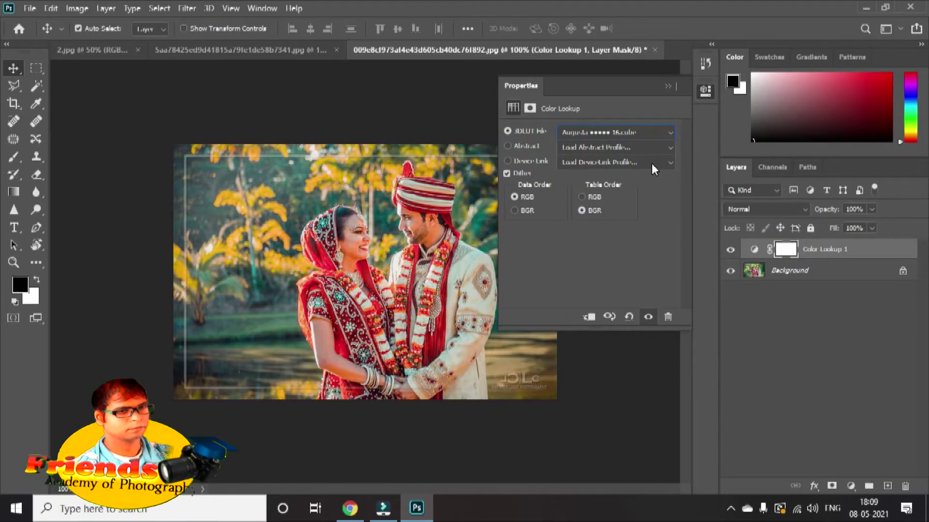
{"action": "key", "text": "Down"}
{"action": "key", "text": "Down"}
{"action": "key", "text": "Down"}
{"action": "key", "text": "Down"}
{"action": "key", "text": "Down"}
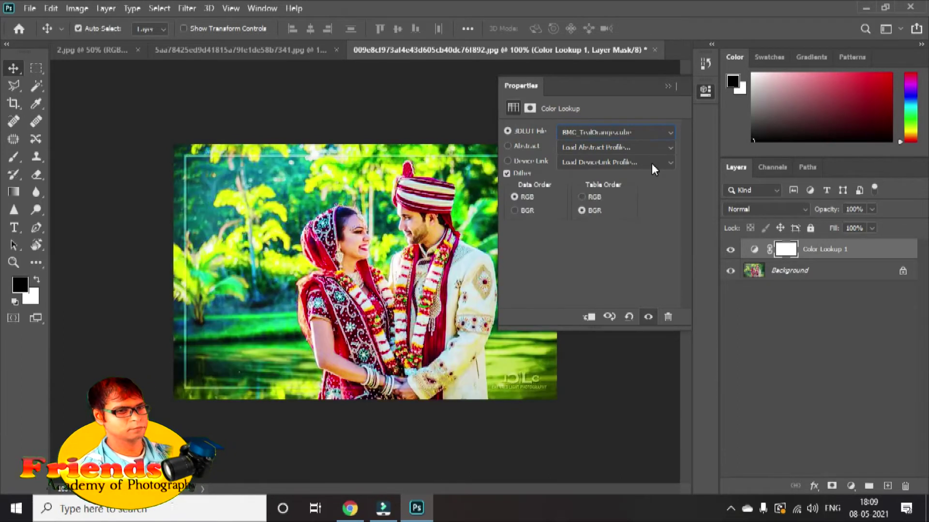
{"action": "key", "text": "Down"}
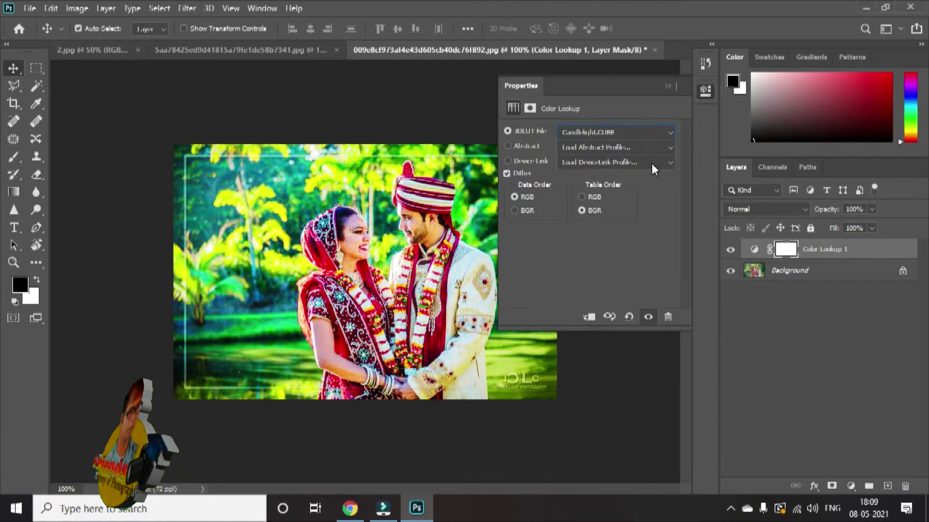
{"action": "key", "text": "Up"}
{"action": "key", "text": "Down"}
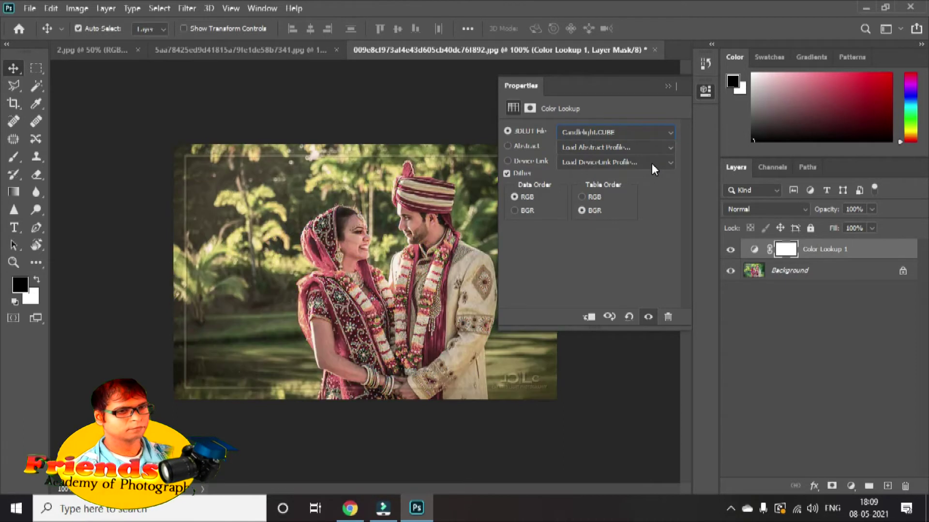
{"action": "key", "text": "Down"}
{"action": "key", "text": "Down"}
{"action": "key", "text": "Down"}
{"action": "key", "text": "Down"}
{"action": "key", "text": "Down"}
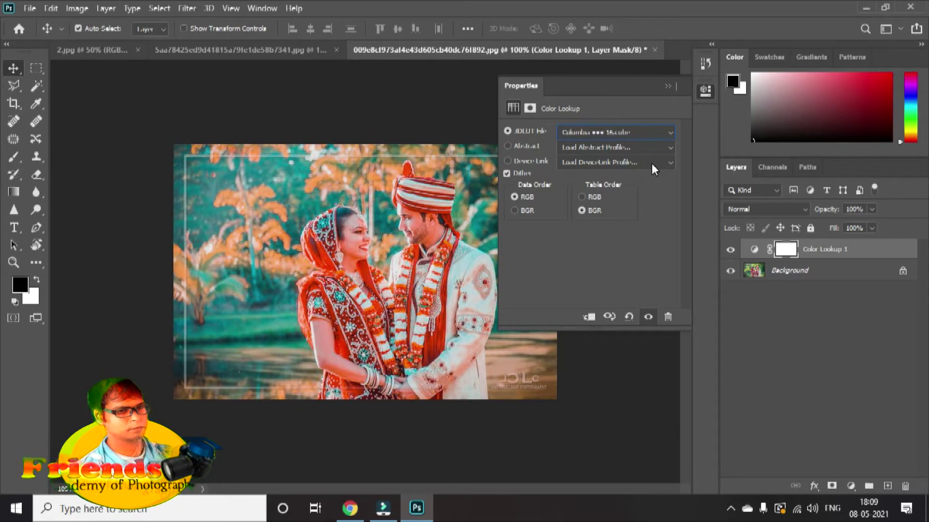
{"action": "key", "text": "Down"}
{"action": "key", "text": "Down"}
{"action": "key", "text": "Up"}
{"action": "key", "text": "Up"}
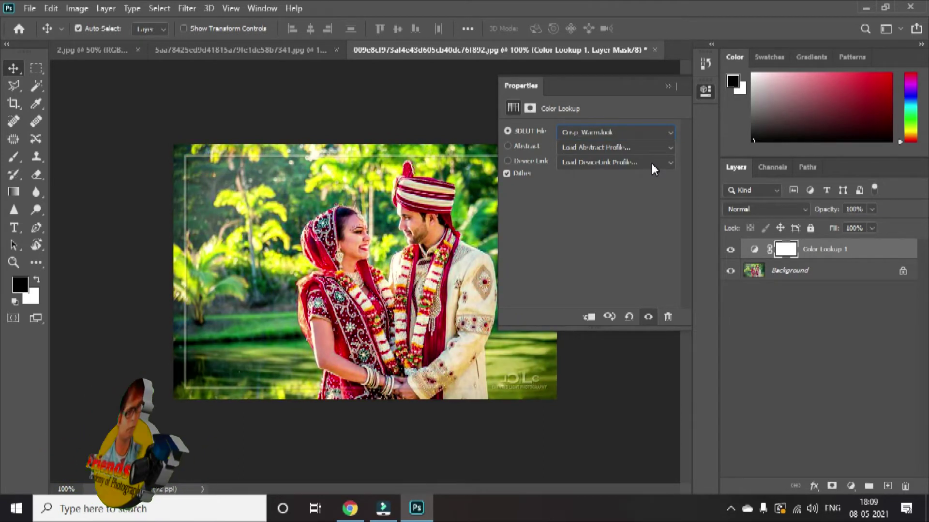
- Invert the Color Lookup mask and select the background using Select Subject then Inverse
{"action": "left_click", "coordinate": [665, 87]}
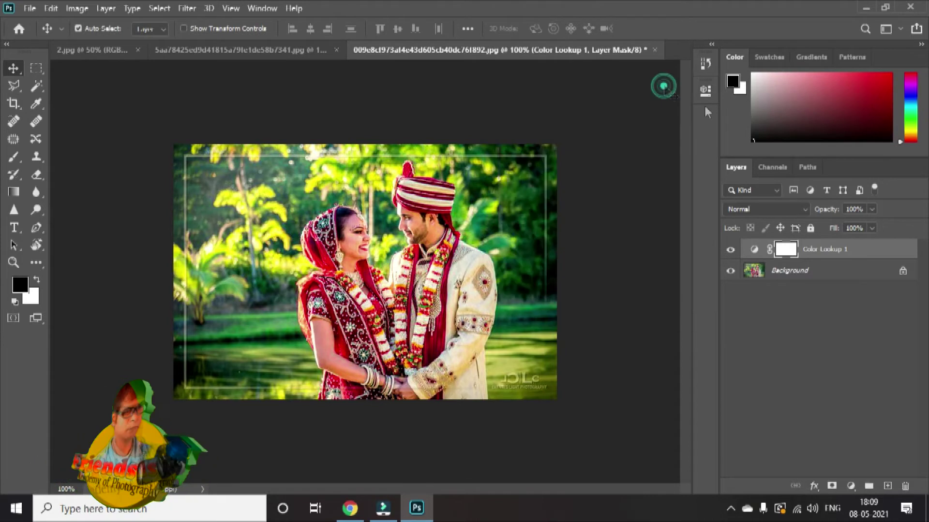
{"action": "left_click", "coordinate": [730, 249]}
{"action": "left_click", "coordinate": [730, 250]}
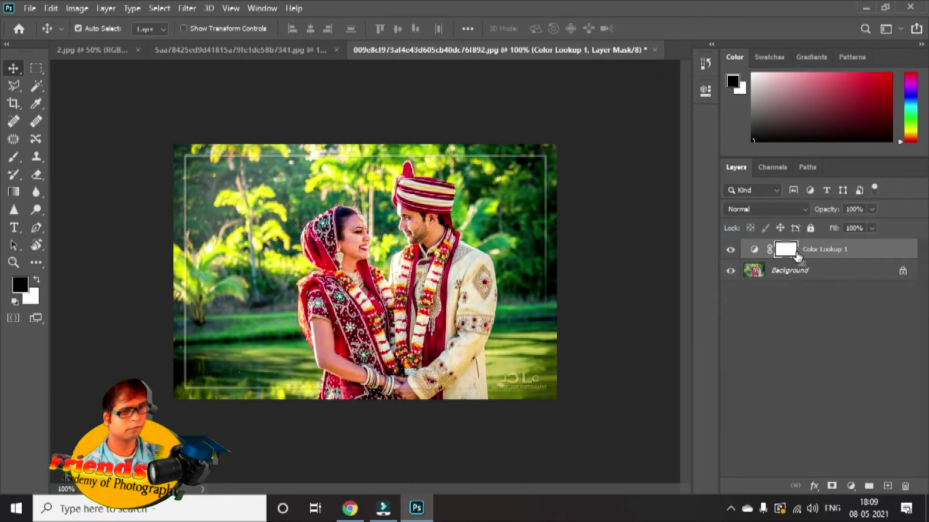
{"action": "key", "text": "ctrl+i"}
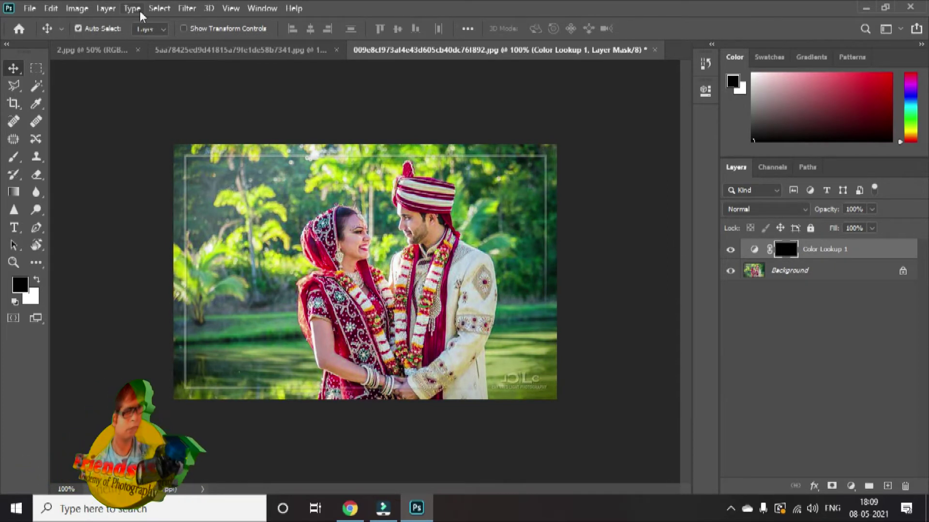
{"action": "left_click", "coordinate": [157, 9]}
{"action": "left_click", "coordinate": [210, 166]}
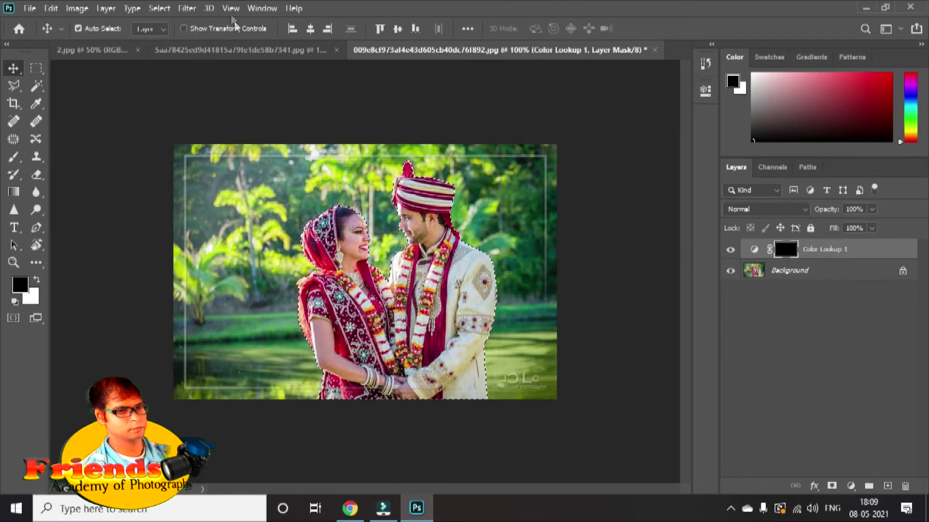
{"action": "left_click", "coordinate": [159, 9]}
{"action": "left_click", "coordinate": [179, 60]}
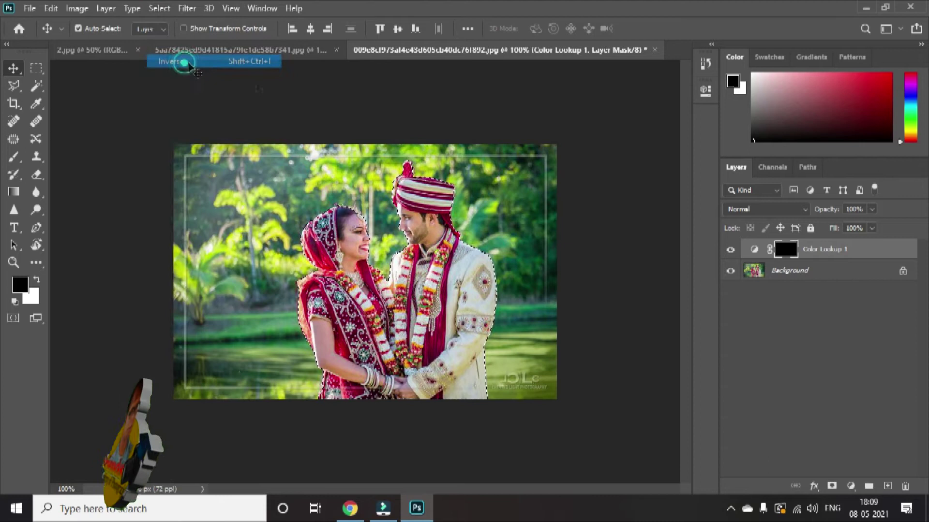
- Erase the mask over the background to reveal the grade, then clear the selection
{"action": "left_click", "coordinate": [36, 175]}
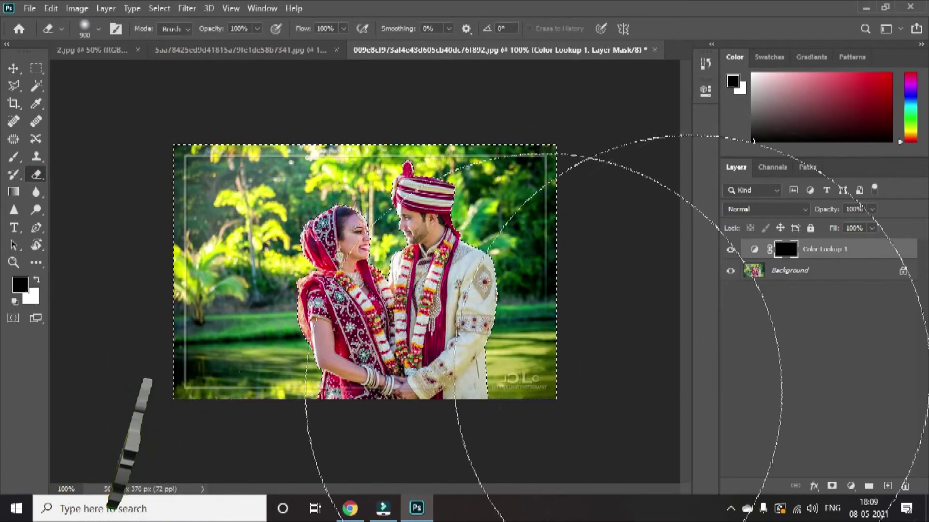
{"action": "left_click", "coordinate": [377, 237]}
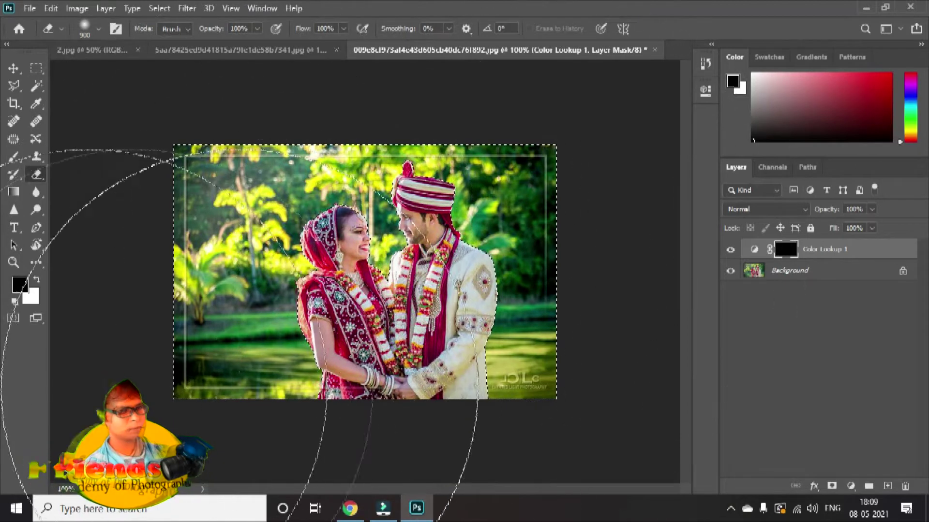
{"action": "left_click", "coordinate": [37, 68]}
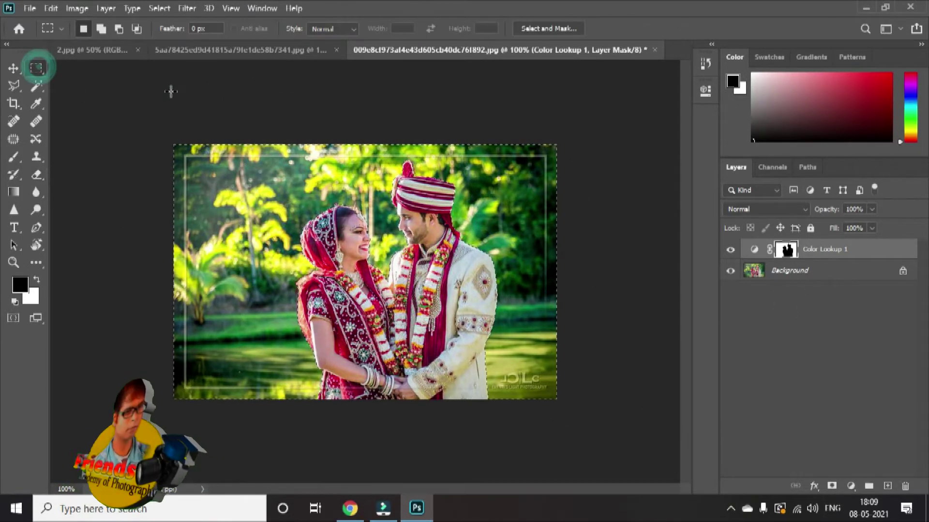
{"action": "left_click", "coordinate": [67, 80]}
{"action": "left_click", "coordinate": [15, 69]}
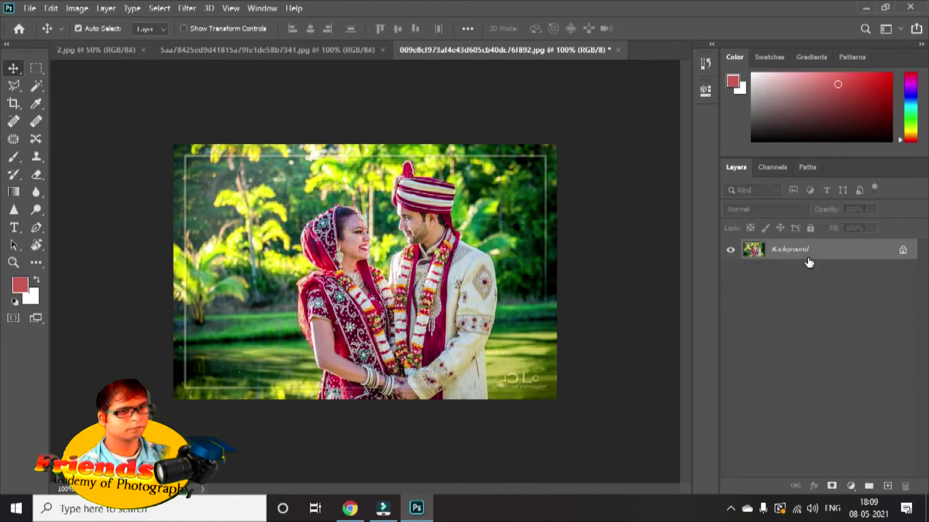
- Apply Levels with midtone 0.72 and white input level 239
{"action": "key", "text": "ctrl+l"}
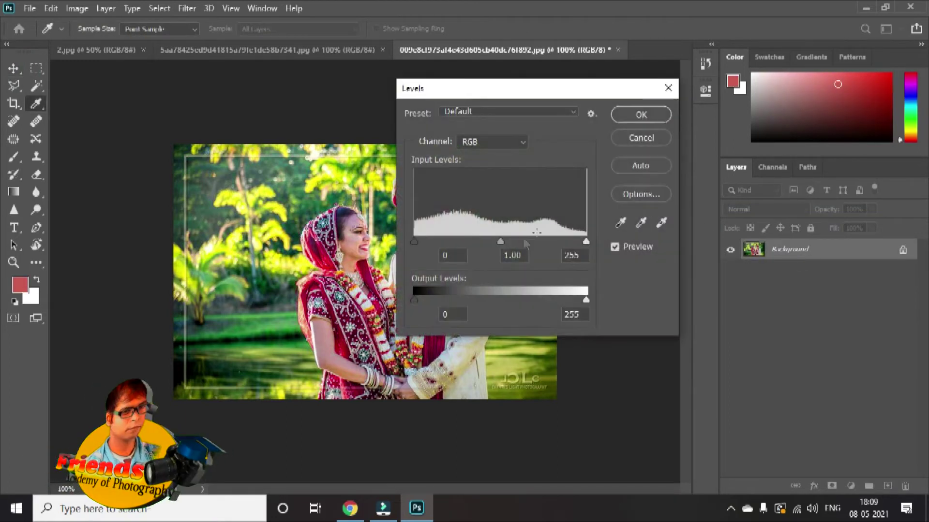
{"action": "left_click_drag", "start_coordinate": [501, 242], "coordinate": [522, 243]}
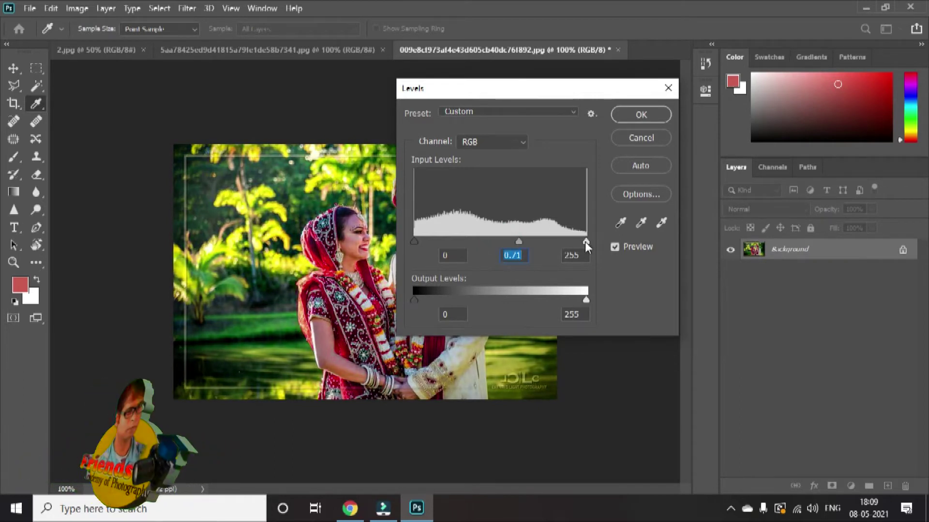
{"action": "left_click_drag", "start_coordinate": [585, 242], "coordinate": [575, 242]}
{"action": "left_click", "coordinate": [641, 118]}
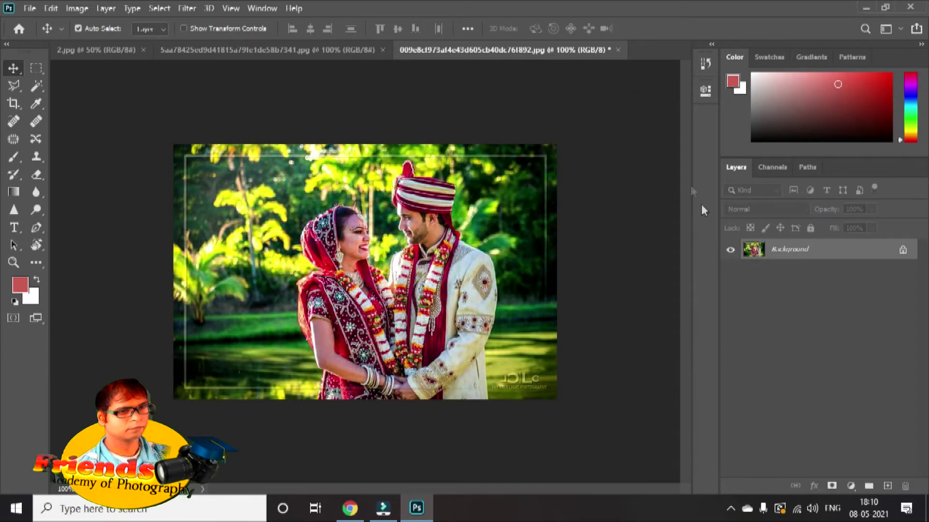
- Switch to the forest couple photo and add a Color Lookup adjustment layer
{"action": "left_click", "coordinate": [341, 51]}
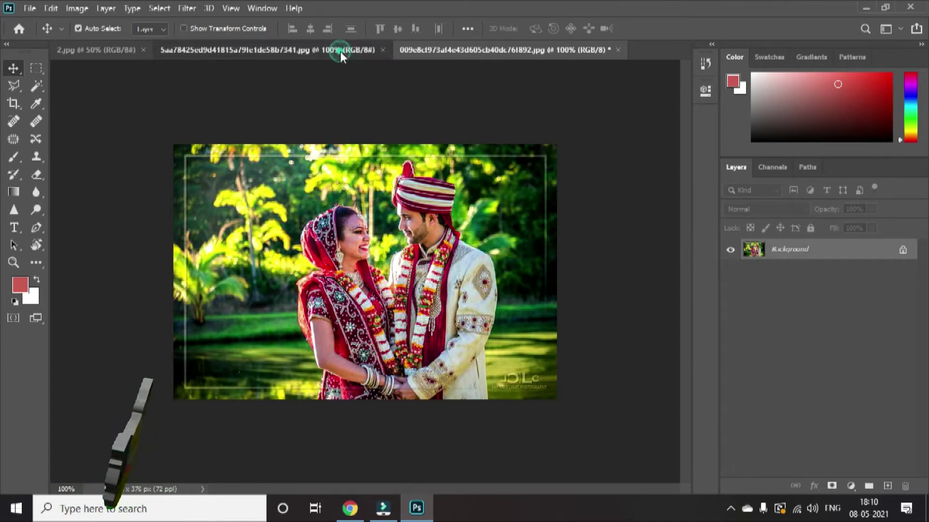
{"action": "left_click", "coordinate": [851, 486]}
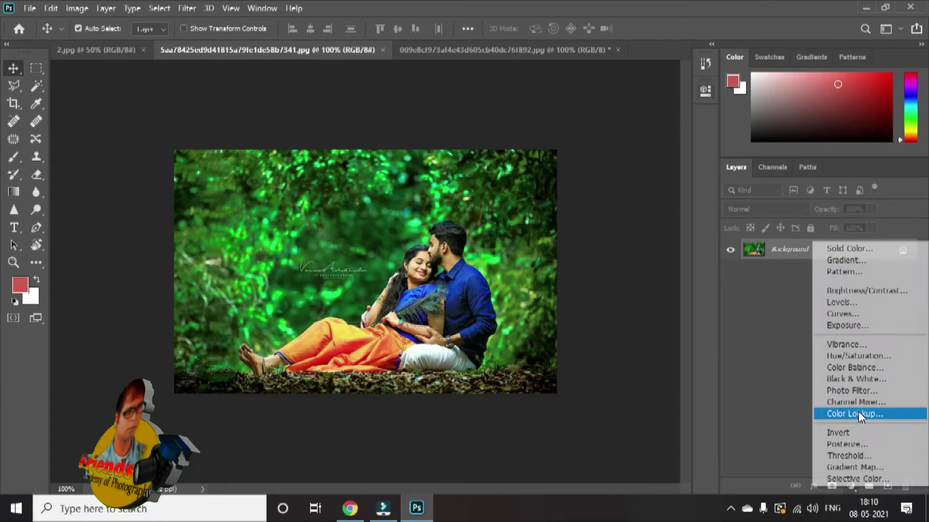
{"action": "left_click", "coordinate": [858, 412]}
- Load z1 (98).CUBE, step through neighbouring LUTs to z1 (95).CUBE, and close Properties
{"action": "left_click", "coordinate": [671, 135]}
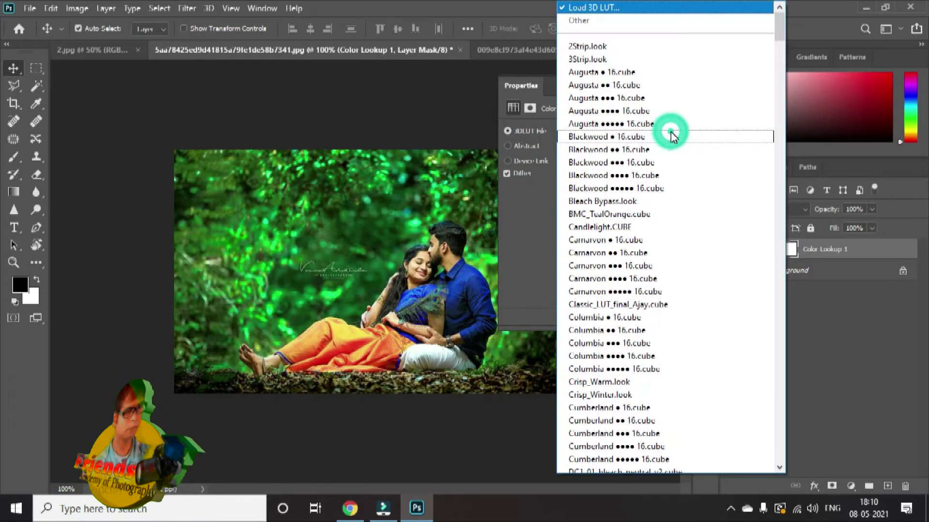
{"action": "left_click_drag", "start_coordinate": [782, 34], "coordinate": [780, 459]}
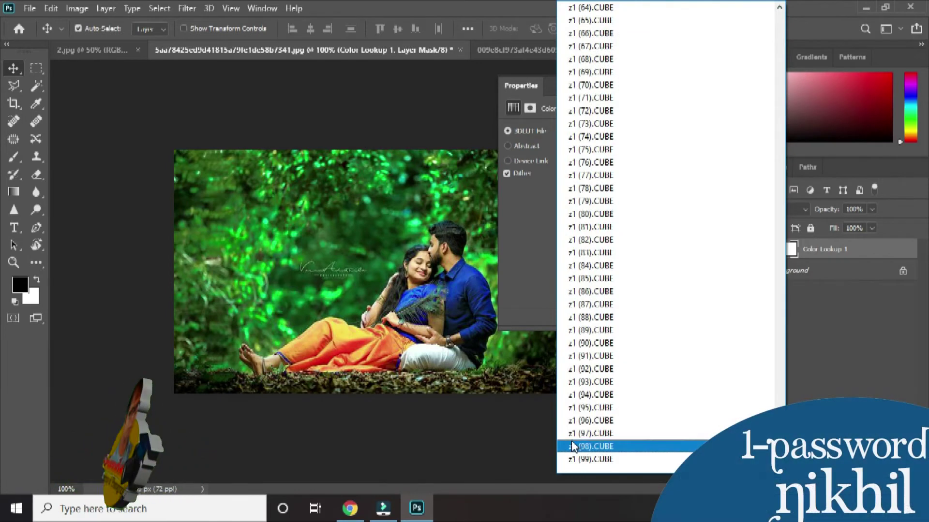
{"action": "left_click", "coordinate": [576, 445]}
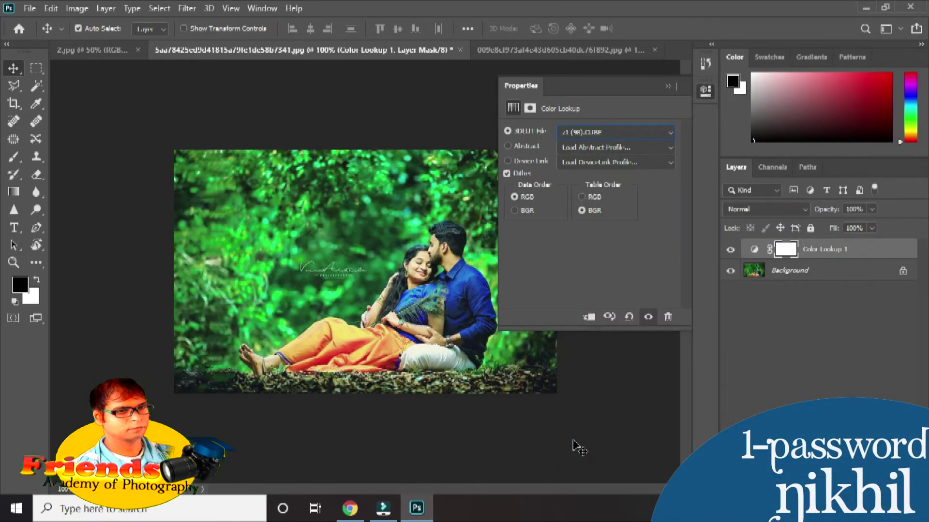
{"action": "key", "text": "Up"}
{"action": "key", "text": "Down"}
{"action": "key", "text": "Up"}
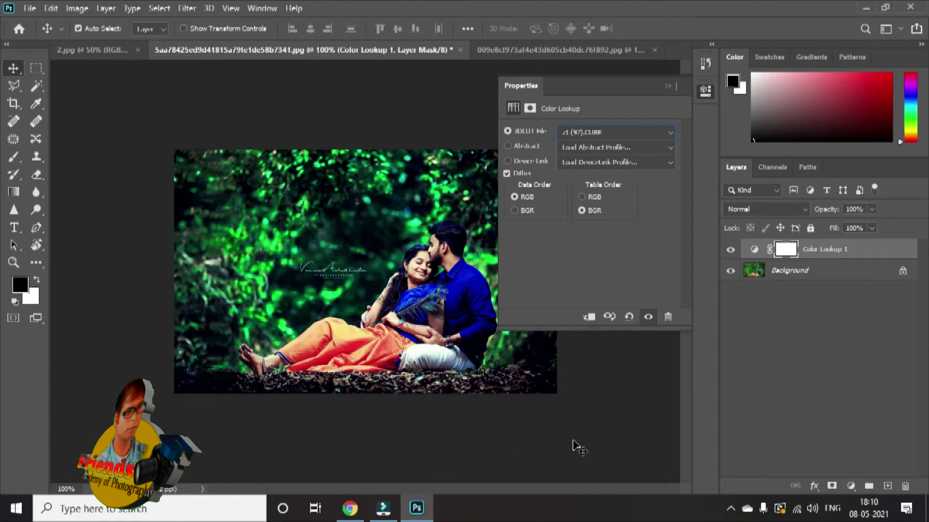
{"action": "key", "text": "Up"}
{"action": "key", "text": "Up"}
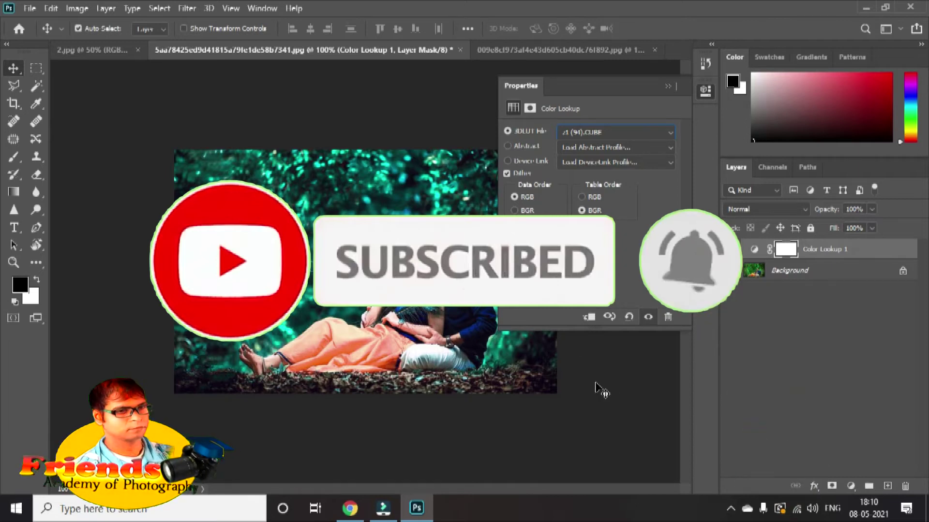
{"action": "left_click", "coordinate": [669, 87]}
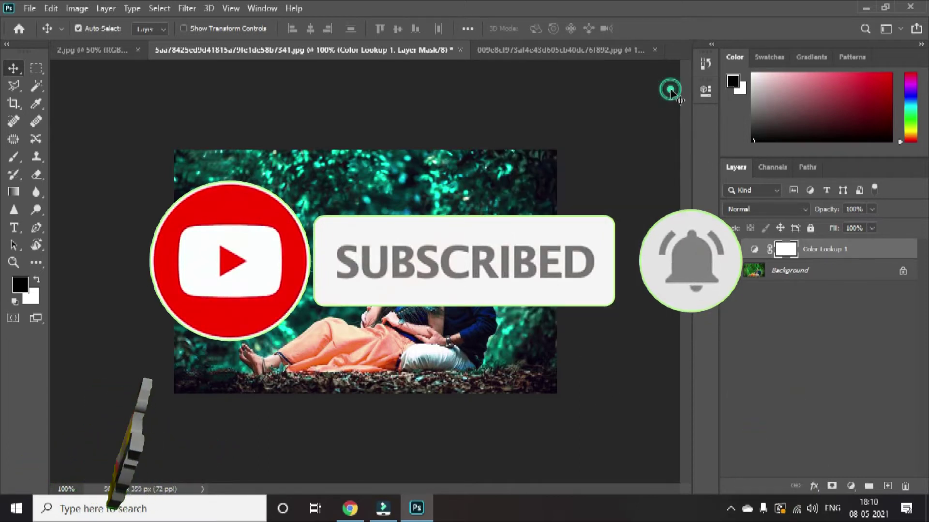
- Invert the teal grade's mask and select the background via Select Subject and Inverse
{"action": "key", "text": "ctrl"}
{"action": "scroll", "coordinate": [457, 318], "scroll_direction": "up", "scroll_amount": 3}
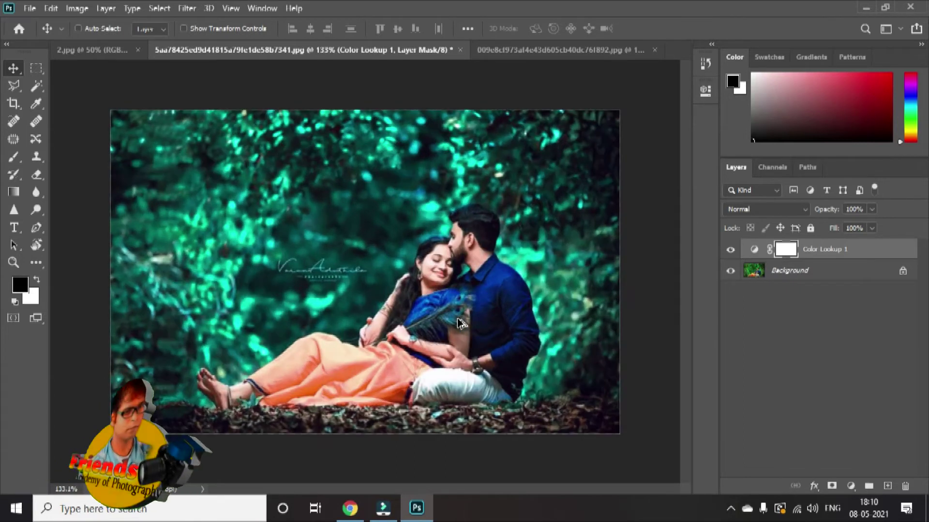
{"action": "scroll", "coordinate": [457, 318], "scroll_direction": "down", "scroll_amount": 2}
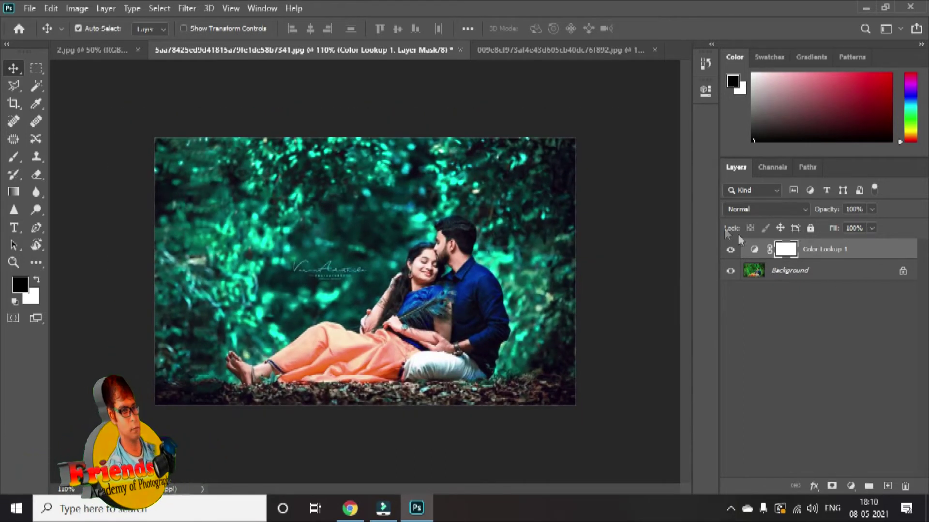
{"action": "key", "text": "ctrl+i"}
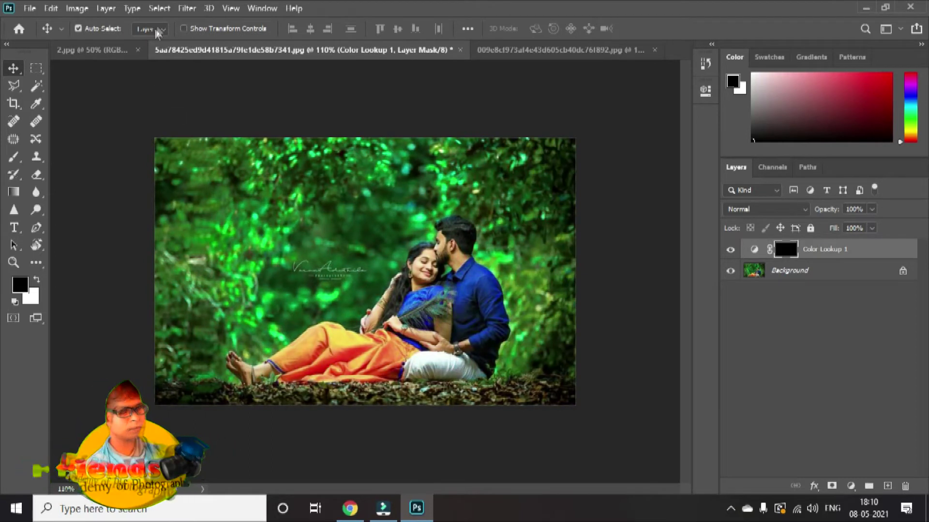
{"action": "left_click", "coordinate": [155, 10]}
{"action": "left_click", "coordinate": [198, 167]}
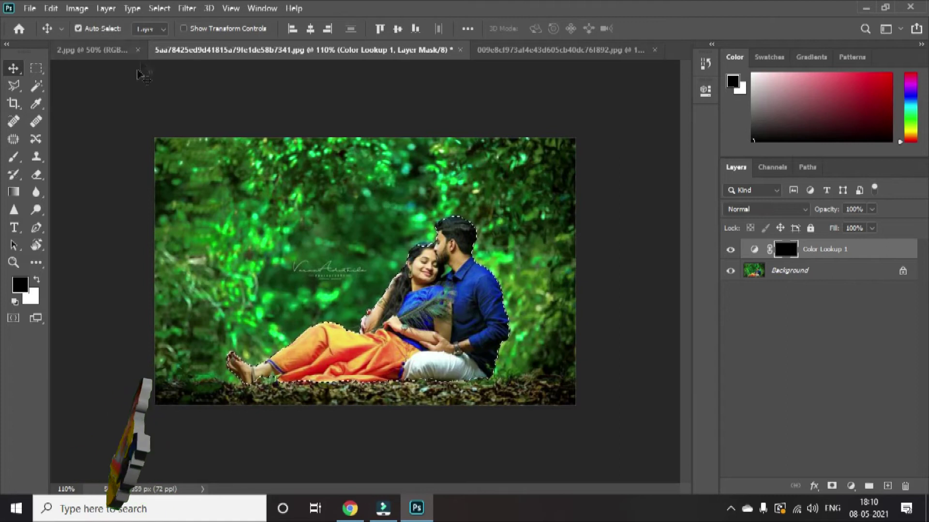
{"action": "left_click", "coordinate": [185, 9]}
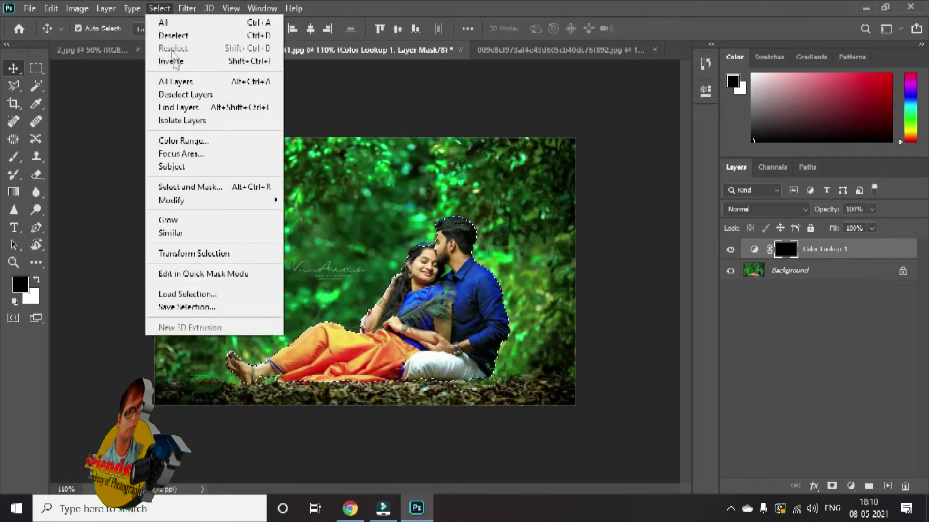
{"action": "left_click", "coordinate": [174, 62]}
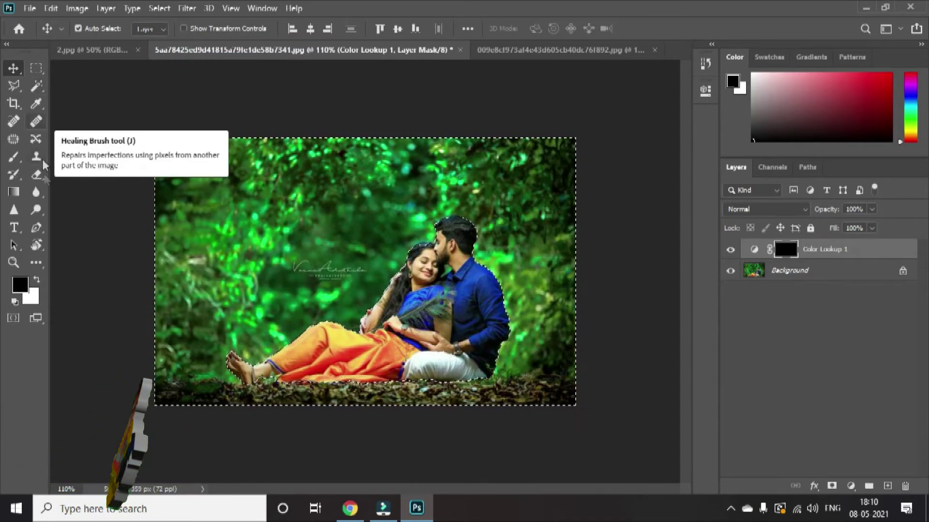
- Erase the mask so the background turns teal, then deselect and return to Move
{"action": "left_click", "coordinate": [36, 174]}
{"action": "left_click_drag", "start_coordinate": [145, 271], "coordinate": [382, 261]}
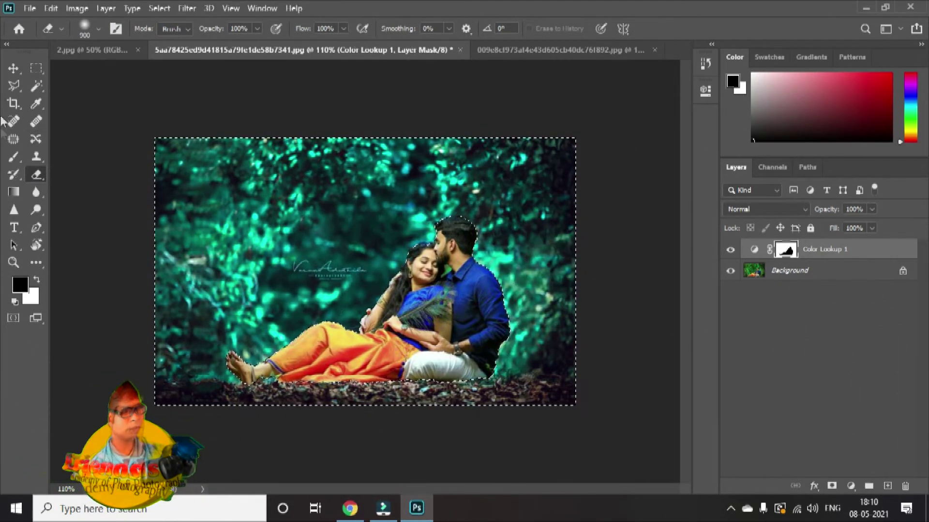
{"action": "left_click", "coordinate": [36, 68]}
{"action": "left_click", "coordinate": [187, 96]}
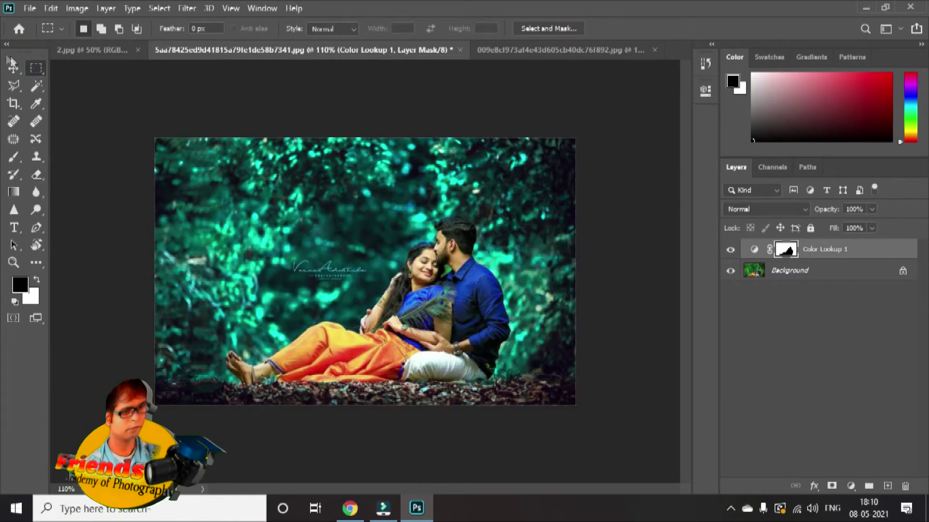
{"action": "left_click", "coordinate": [13, 67]}
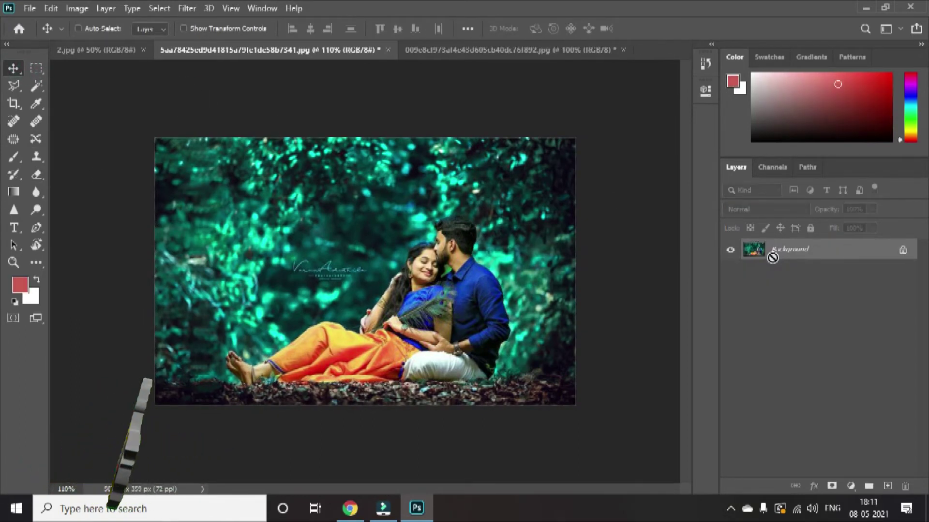
- Apply Levels to the teal couple photo: midtones about 0.84, white point near 242
{"action": "key", "text": "ctrl+l"}
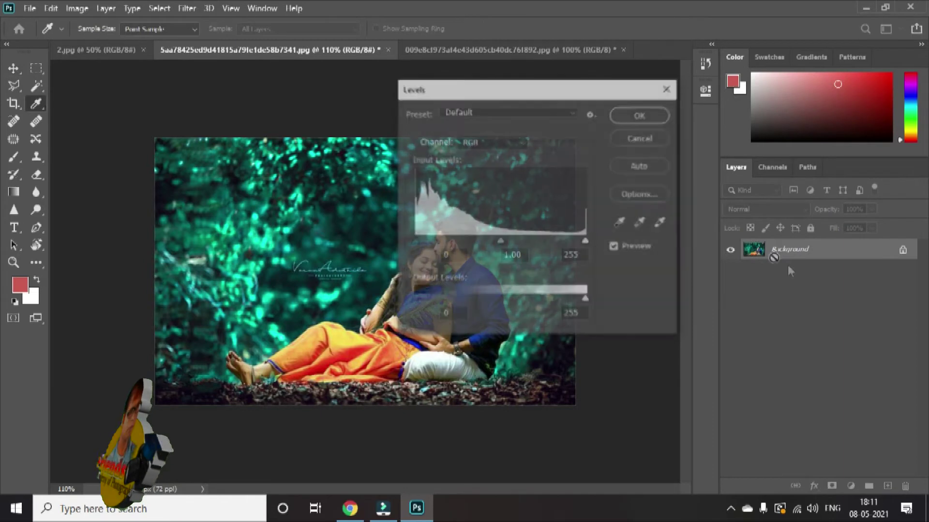
{"action": "left_click_drag", "start_coordinate": [501, 241], "coordinate": [511, 242]}
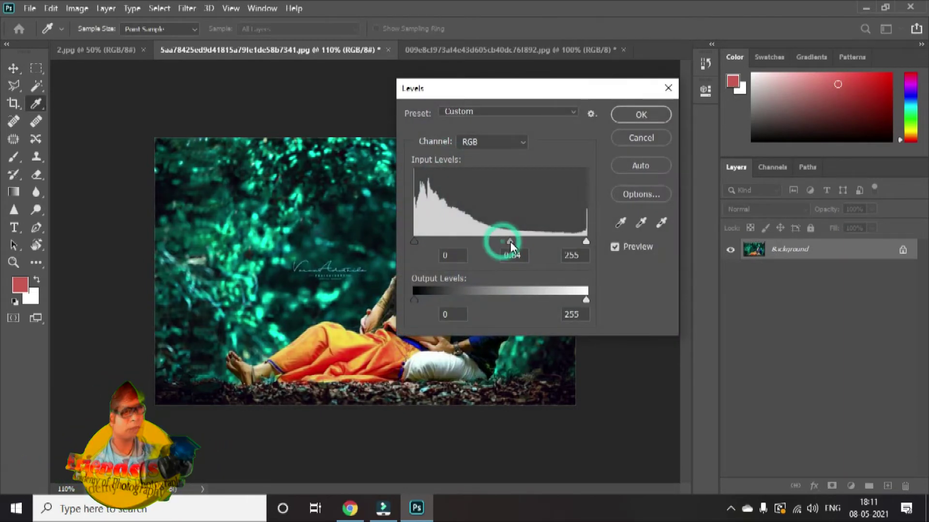
{"action": "left_click_drag", "start_coordinate": [587, 241], "coordinate": [578, 241]}
{"action": "left_click", "coordinate": [633, 116]}
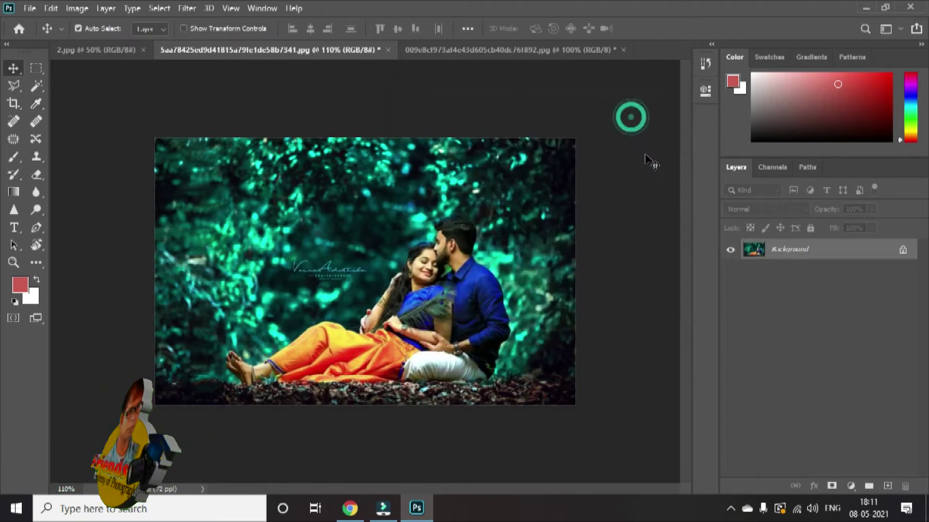
- Add a Color Lookup adjustment layer to the 2.jpg photo
{"action": "left_click", "coordinate": [121, 50]}
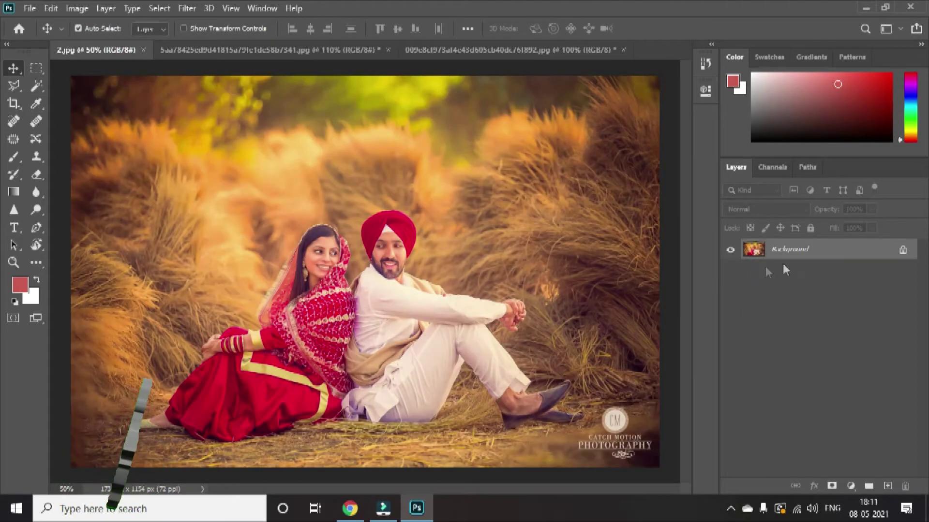
{"action": "left_click", "coordinate": [852, 486]}
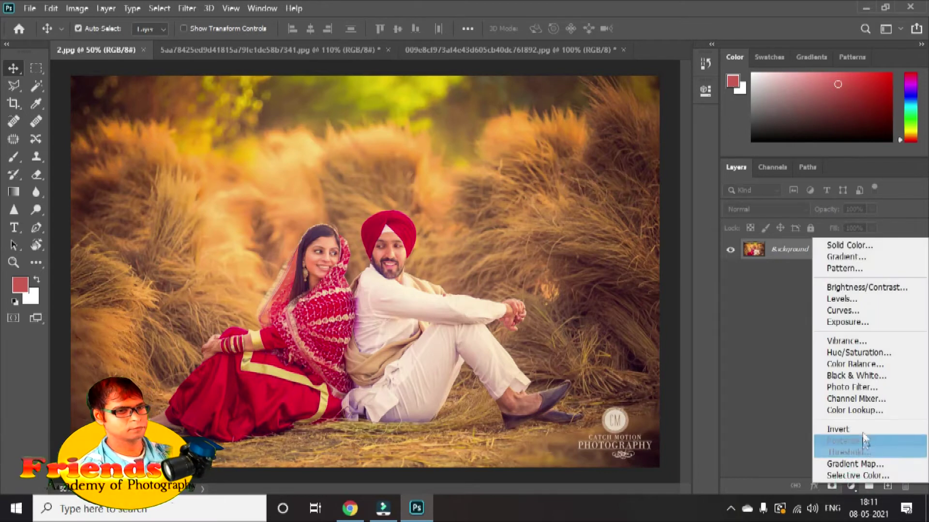
{"action": "left_click", "coordinate": [865, 411]}
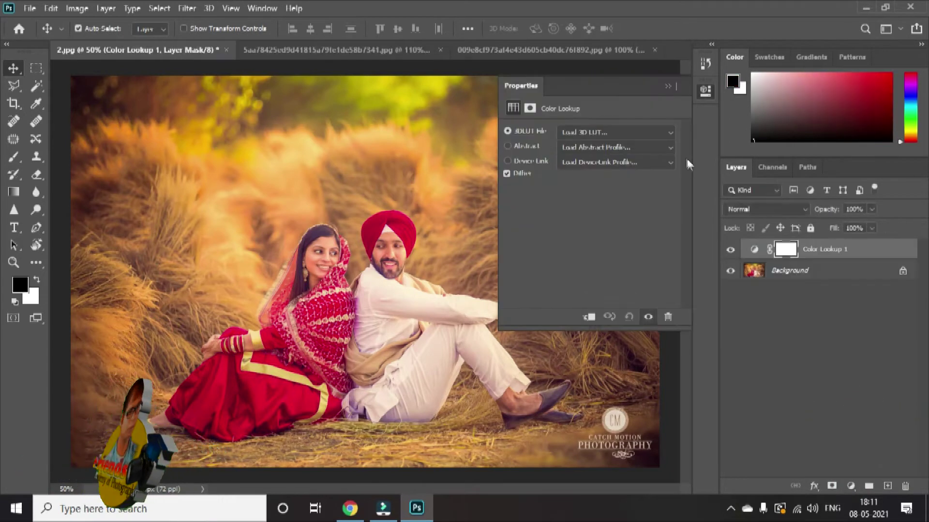
- Set the Color Lookup's 3D LUT to z1 (97).CUBE, trying z1 (99).CUBE first
{"action": "left_click", "coordinate": [670, 132]}
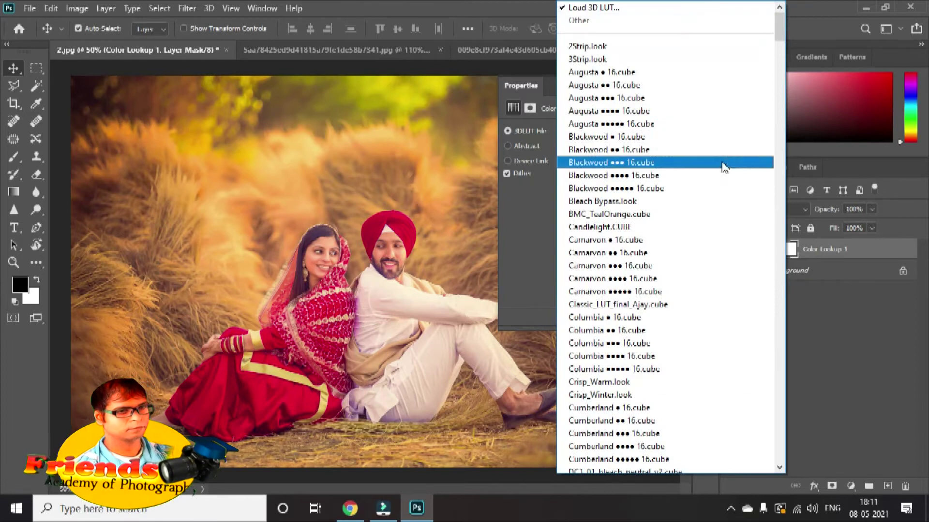
{"action": "left_click_drag", "start_coordinate": [773, 42], "coordinate": [774, 485]}
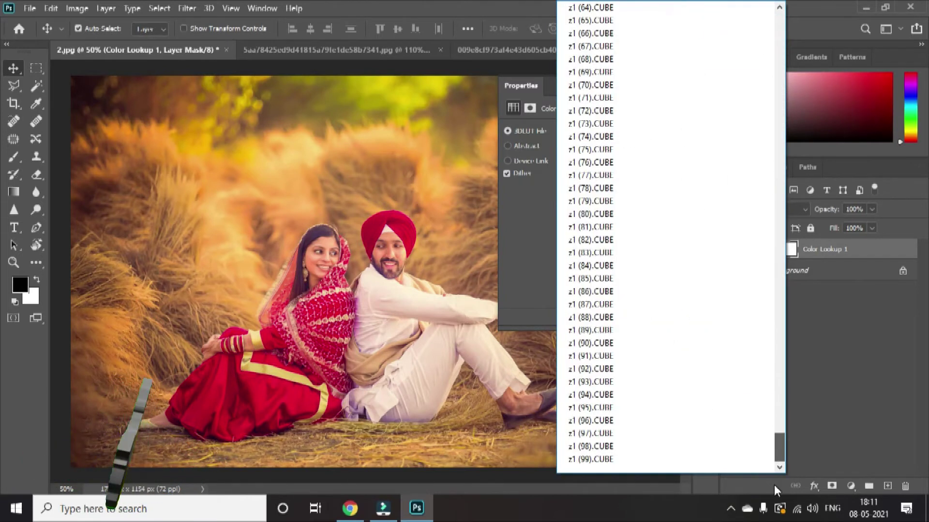
{"action": "left_click", "coordinate": [653, 462]}
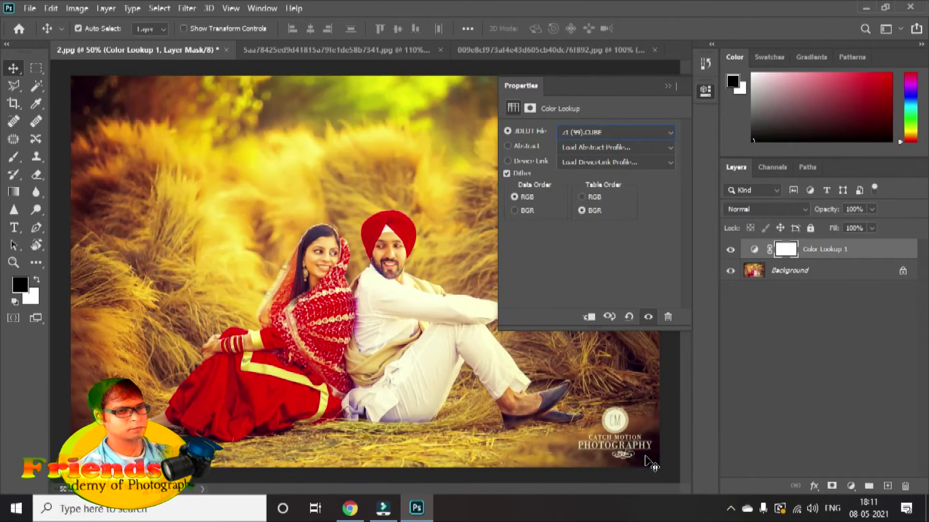
{"action": "key", "text": "Up"}
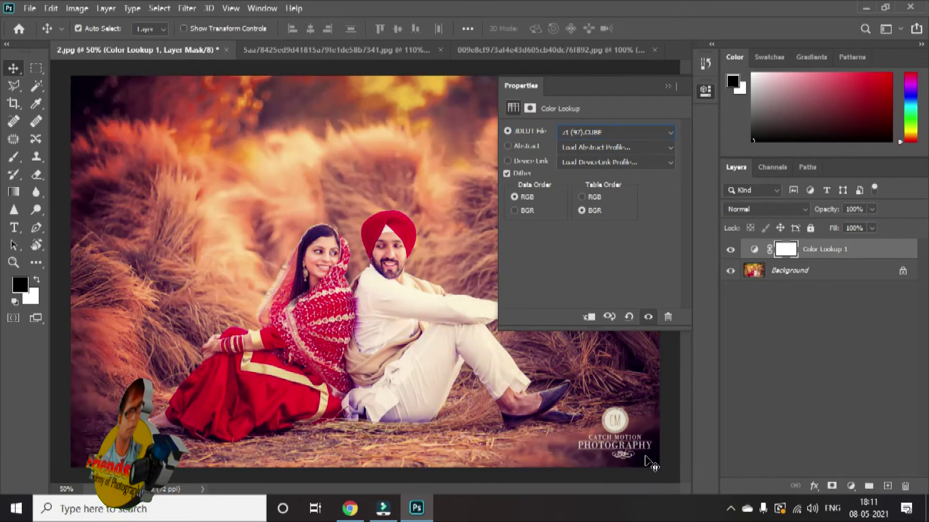
{"action": "left_click", "coordinate": [667, 87]}
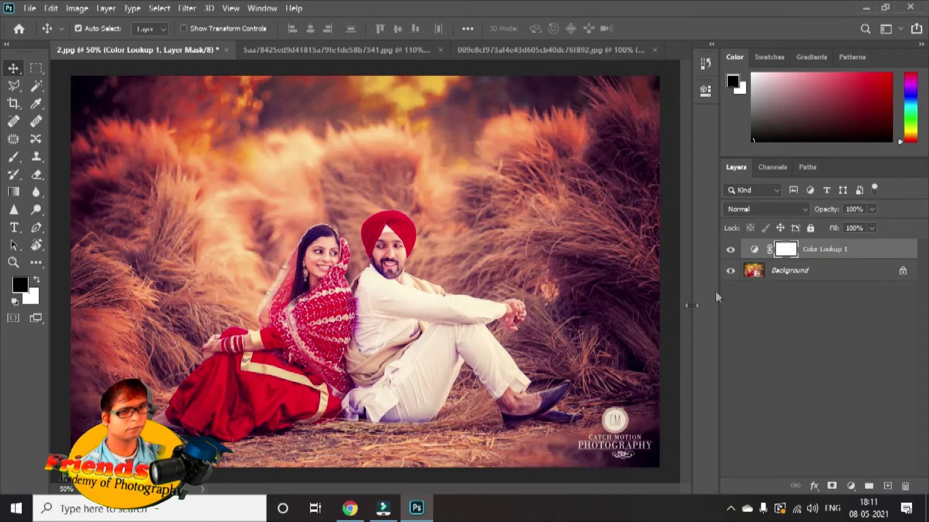
- Invert the Color Lookup mask to hide the effect, pick the Eraser, and select the couple as subject
{"action": "key", "text": "ctrl+i"}
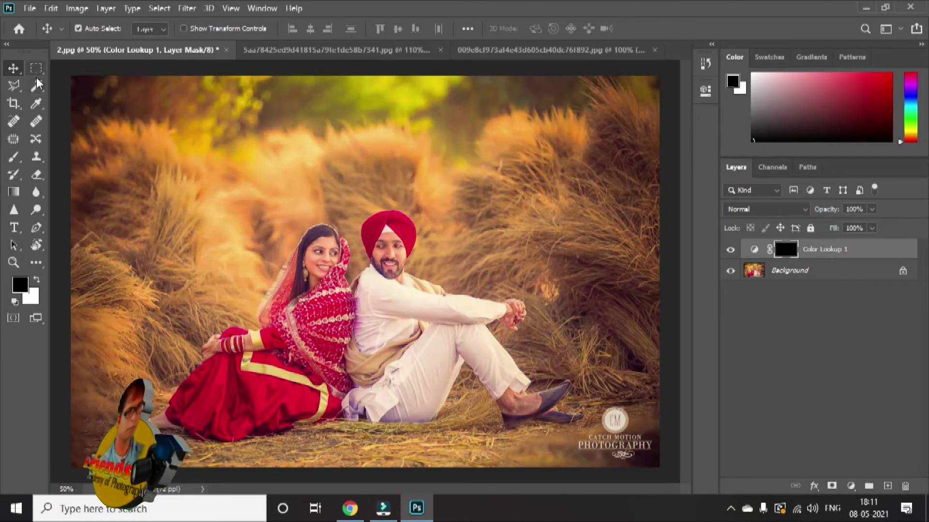
{"action": "left_click", "coordinate": [35, 175]}
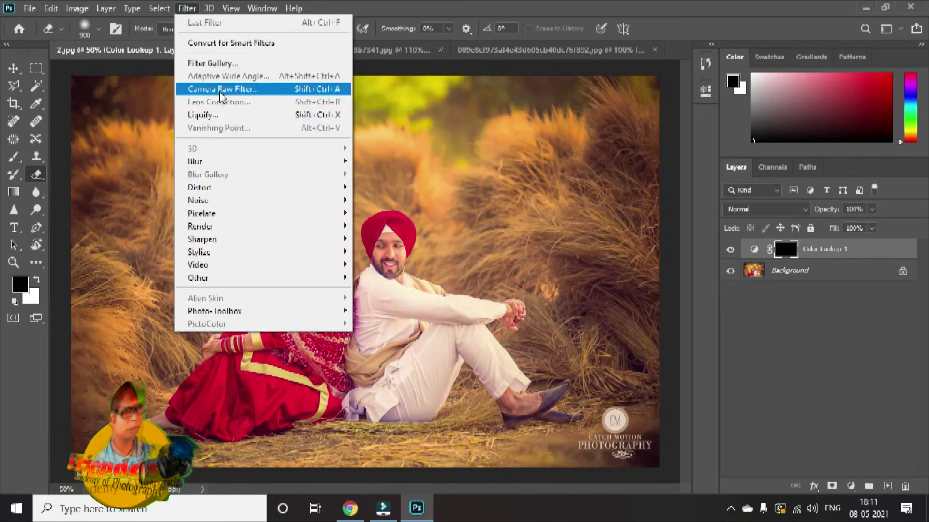
{"action": "left_click", "coordinate": [189, 167]}
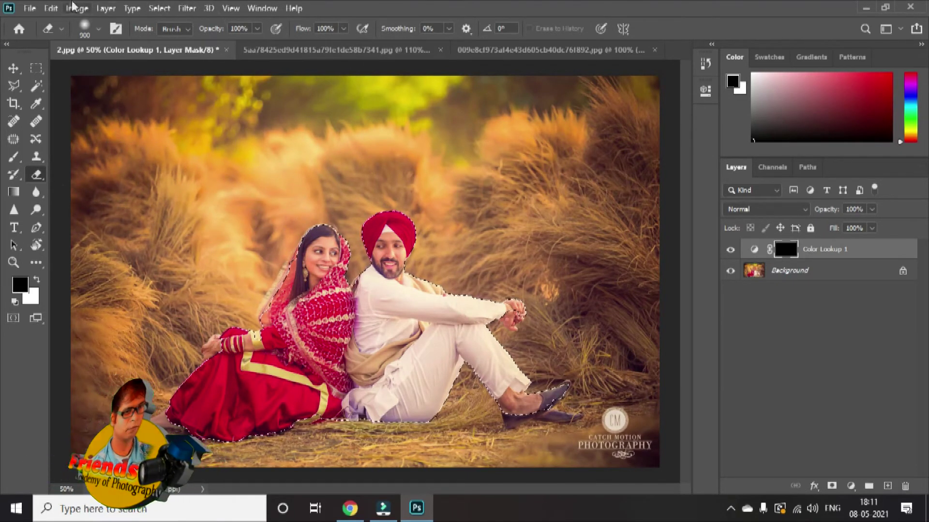
- Invert the selection to the background, erase the mask there to reveal the LUT, then deselect
{"action": "left_click", "coordinate": [154, 8]}
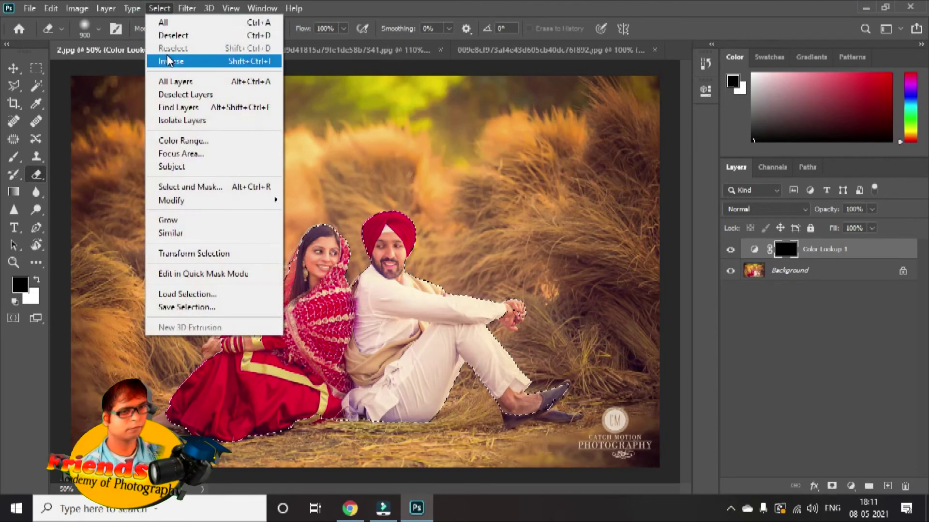
{"action": "left_click", "coordinate": [167, 59]}
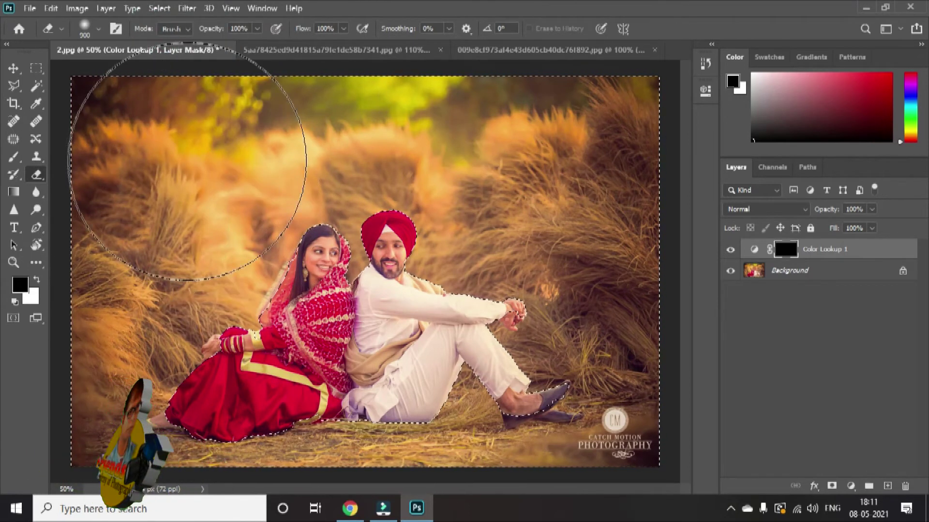
{"action": "left_click_drag", "start_coordinate": [145, 155], "coordinate": [605, 285]}
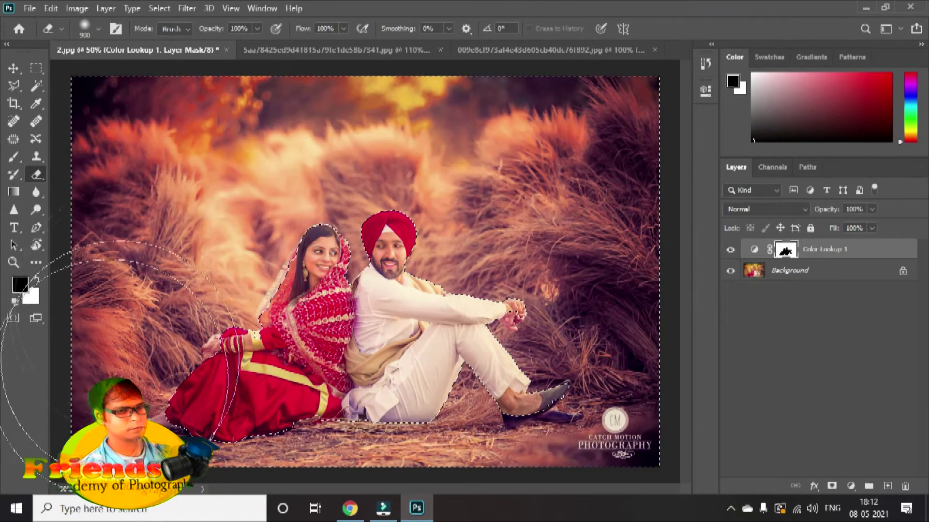
{"action": "left_click", "coordinate": [36, 69]}
{"action": "left_click", "coordinate": [66, 69]}
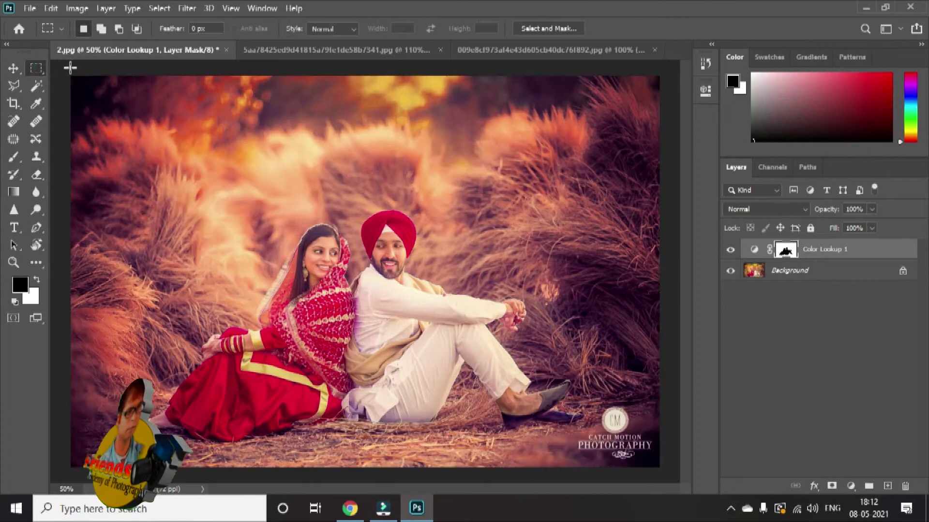
- Apply Levels to 2.jpg with midtones near 0.63 and the white slider moved slightly left
{"action": "left_click", "coordinate": [13, 68]}
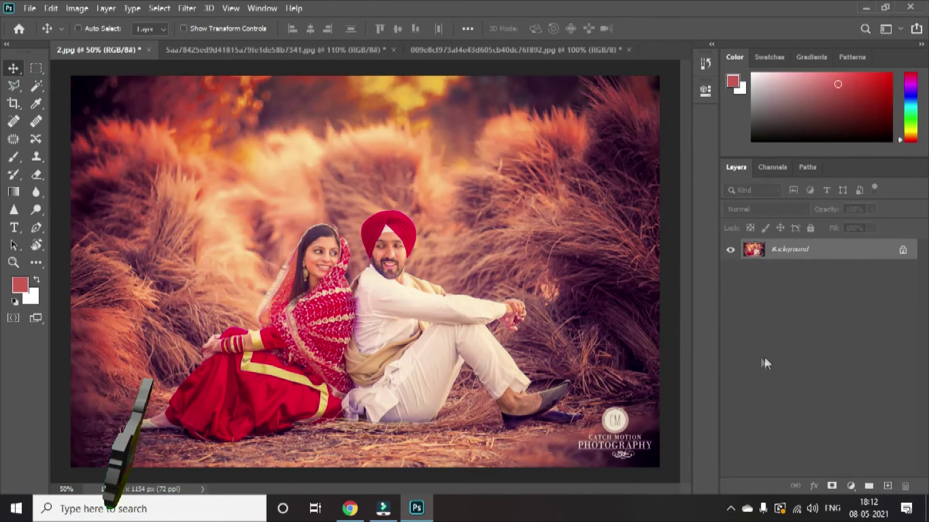
{"action": "key", "text": "ctrl+l"}
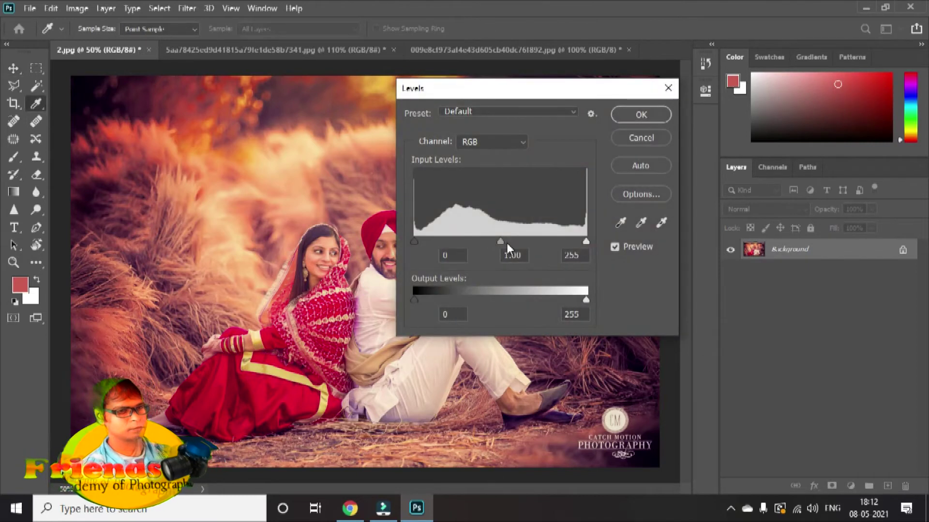
{"action": "left_click_drag", "start_coordinate": [499, 242], "coordinate": [524, 240]}
{"action": "left_click_drag", "start_coordinate": [586, 241], "coordinate": [574, 241]}
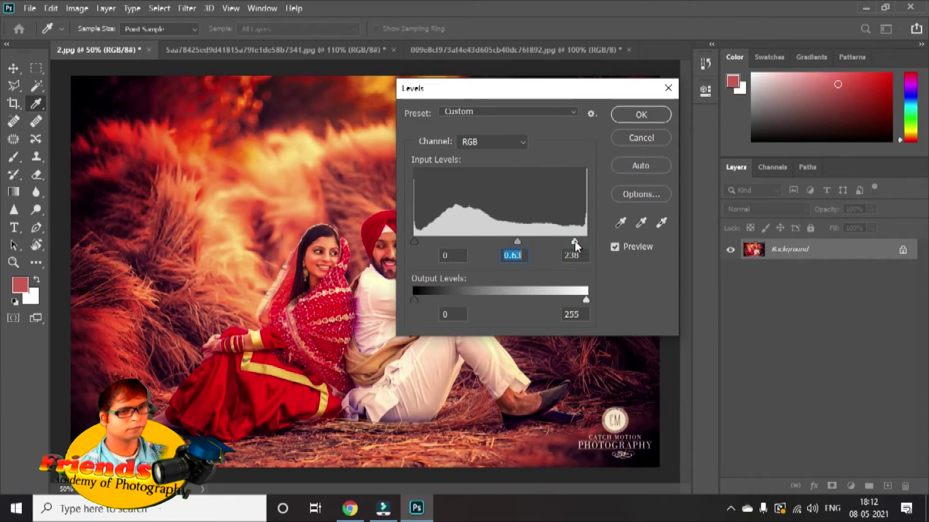
{"action": "left_click", "coordinate": [652, 112]}
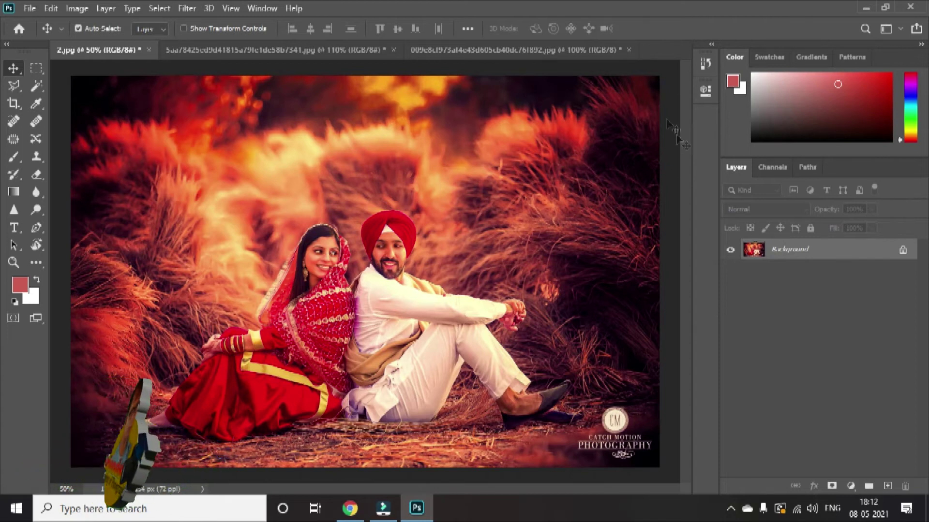
- In File Explorer, go to Downloads\New folder and select the nikhil tamrakar 3D LUT archive
{"action": "left_click", "coordinate": [866, 8]}
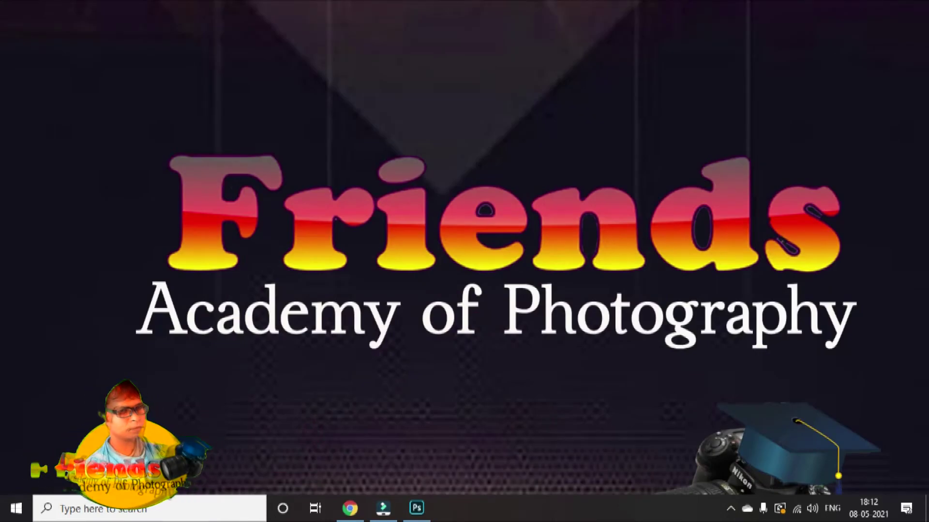
{"action": "key", "text": "super+e"}
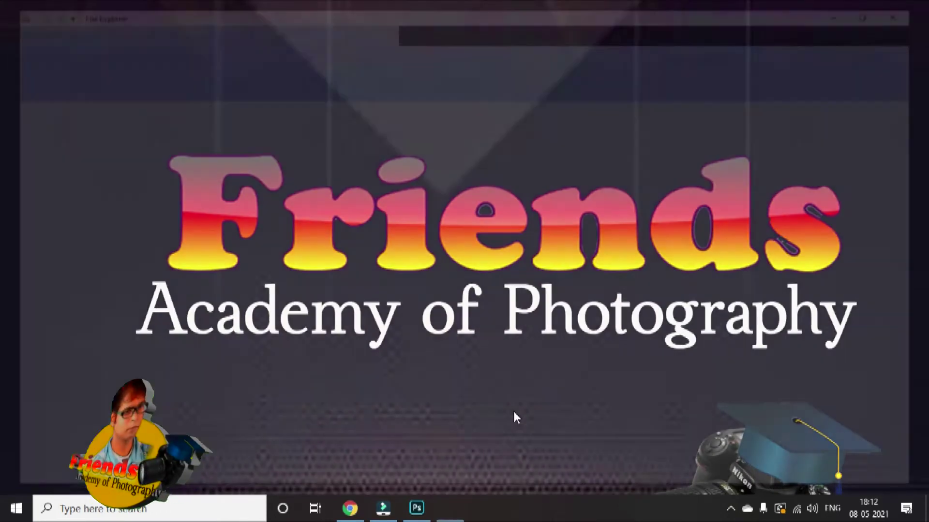
{"action": "left_click", "coordinate": [58, 176]}
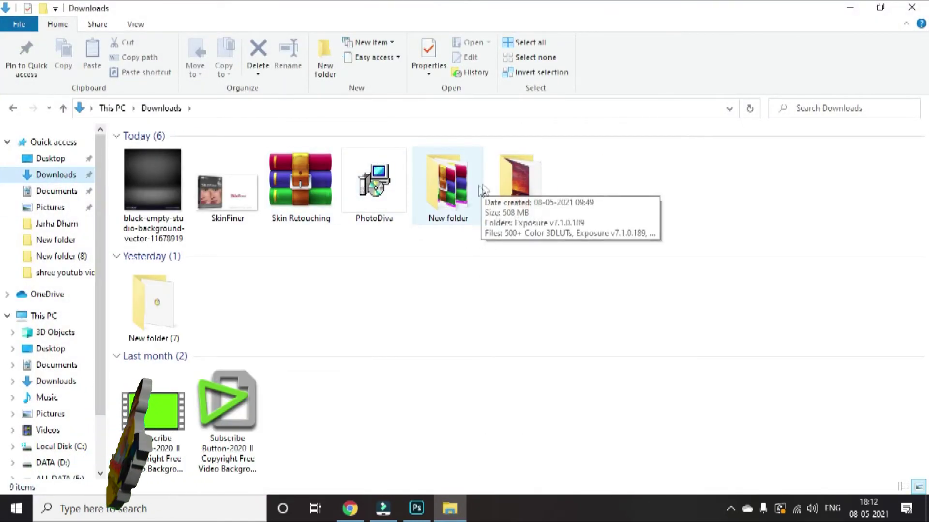
{"action": "double_click", "coordinate": [517, 189]}
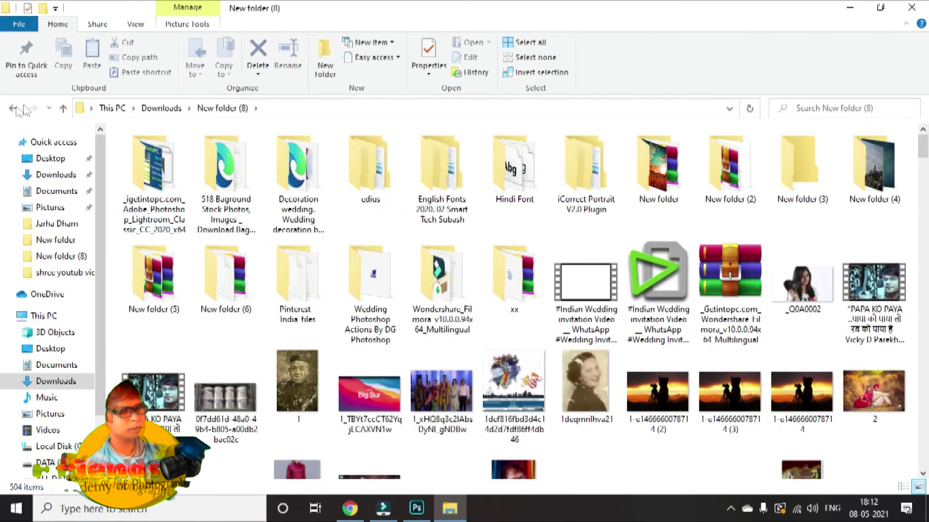
{"action": "left_click", "coordinate": [15, 108]}
{"action": "double_click", "coordinate": [445, 186]}
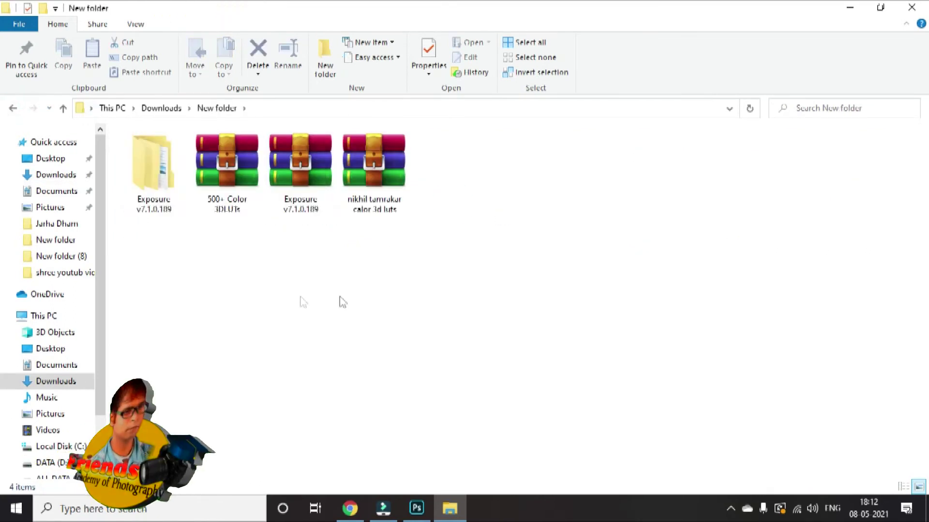
{"action": "left_click", "coordinate": [395, 179]}
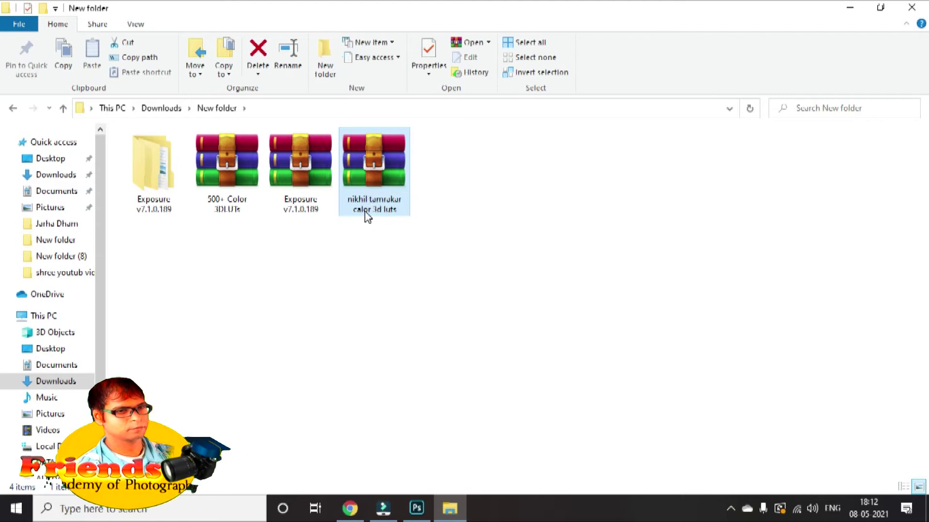
{"action": "mouse_move", "coordinate": [373, 174]}
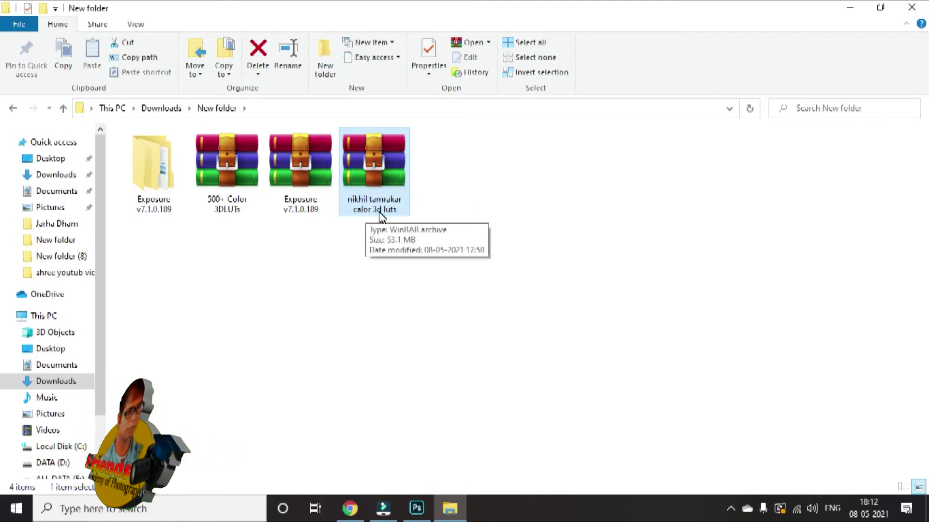
- Extract the nikhil tamrakar archive into its own folder, entering the archive password
{"action": "right_click", "coordinate": [386, 196]}
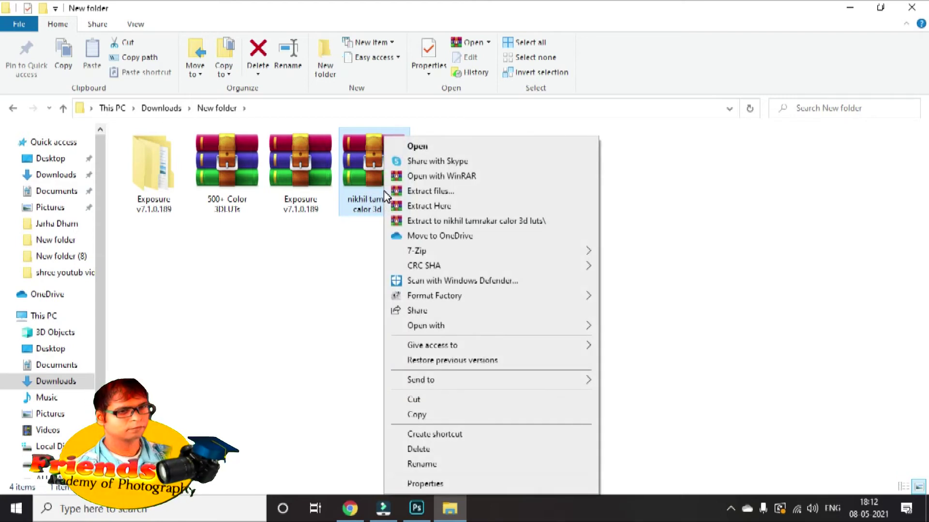
{"action": "left_click", "coordinate": [412, 207]}
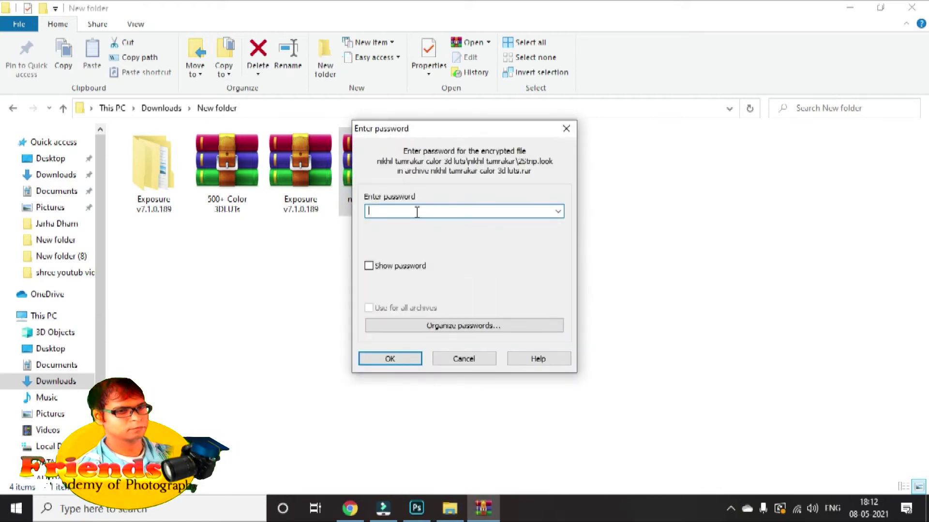
{"action": "type", "text": "1"}
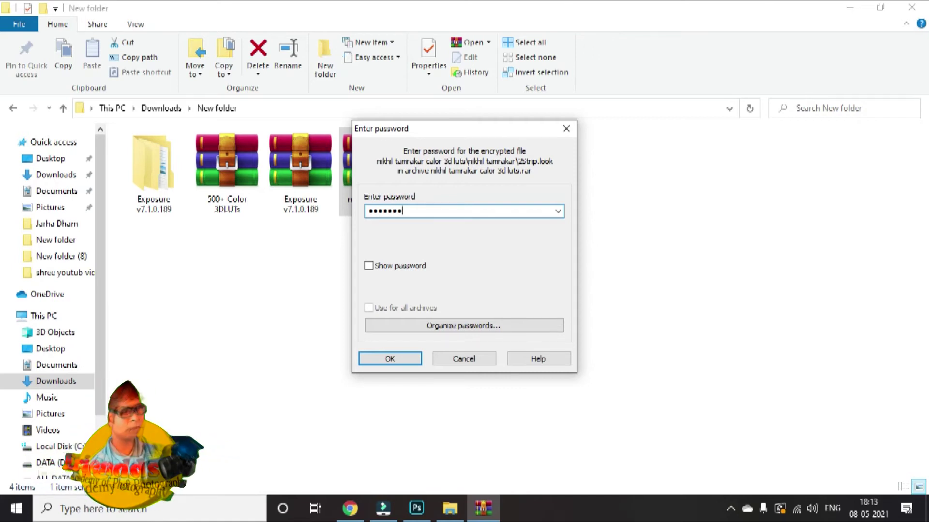
{"action": "left_click", "coordinate": [390, 359]}
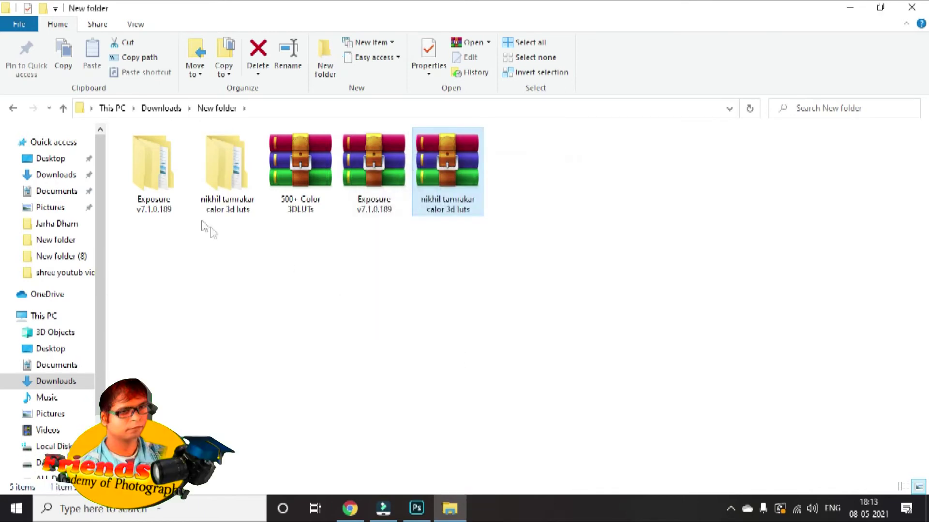
- Open the extracted nikhil tamrakar subfolder and copy all 326 LUT files
{"action": "double_click", "coordinate": [229, 179]}
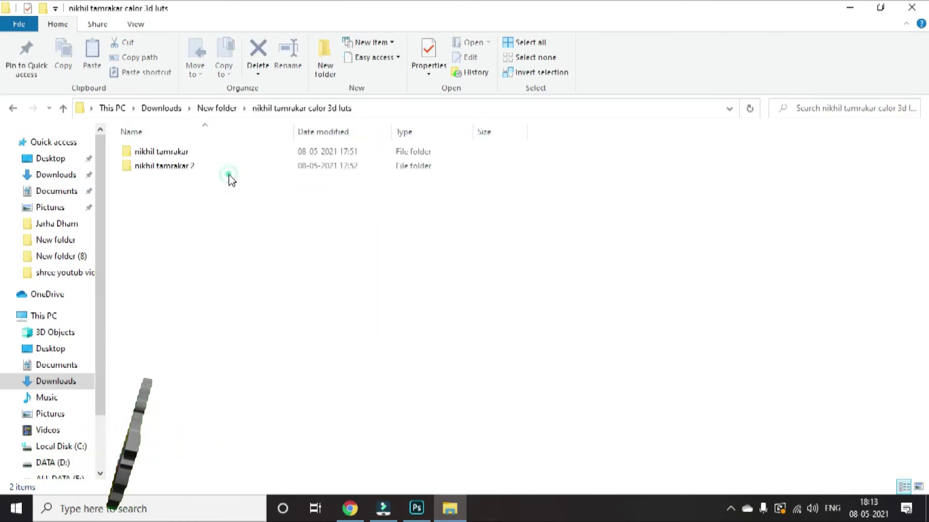
{"action": "double_click", "coordinate": [162, 153]}
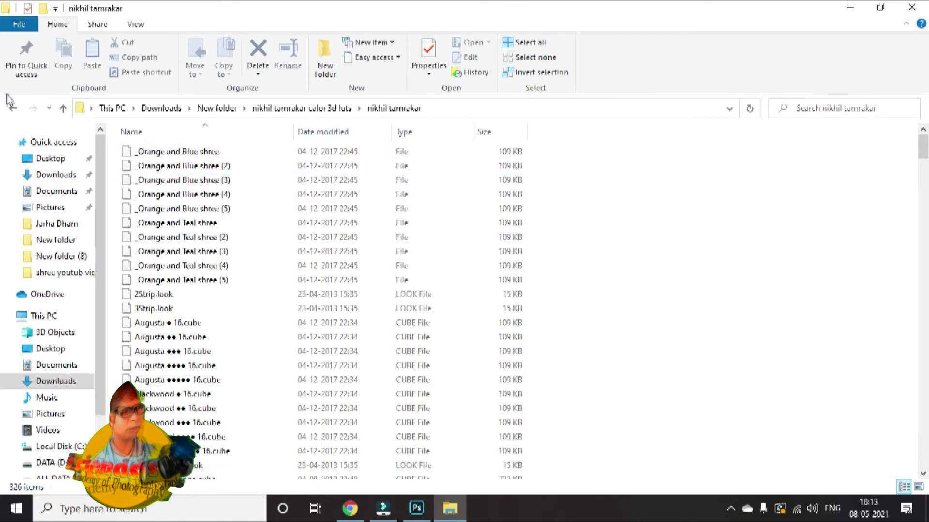
{"action": "left_click", "coordinate": [13, 109]}
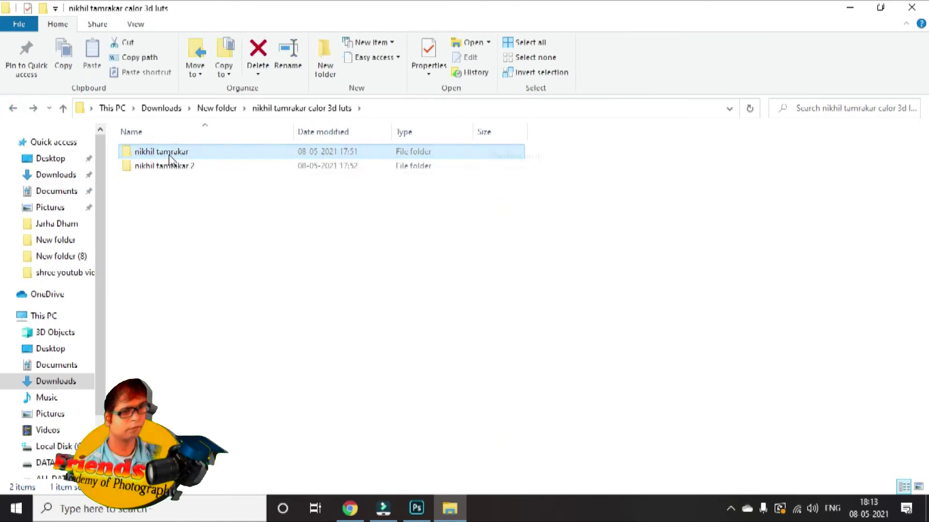
{"action": "double_click", "coordinate": [169, 156]}
{"action": "key", "text": "ctrl+a"}
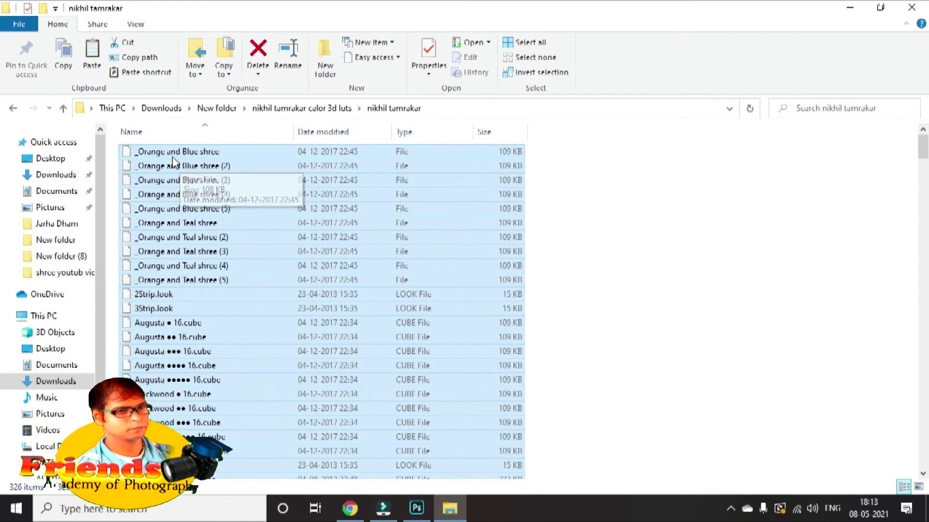
{"action": "right_click", "coordinate": [172, 158]}
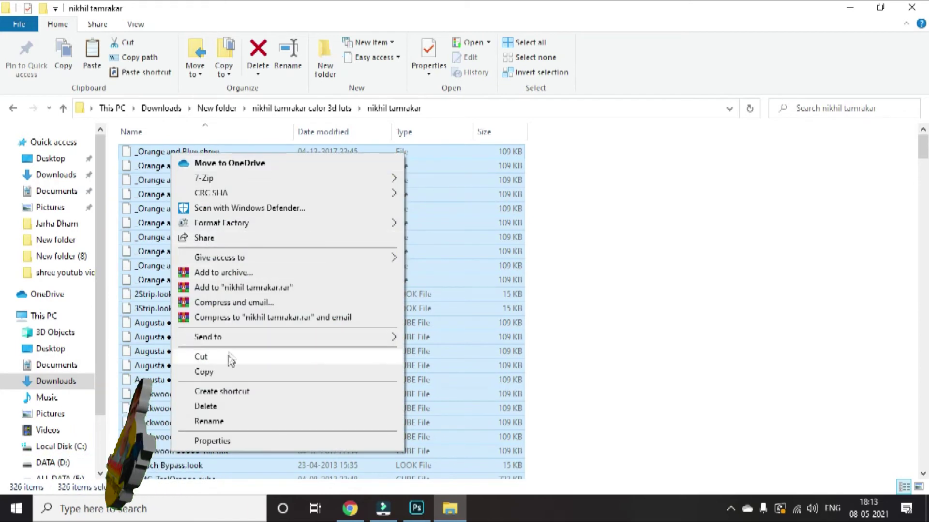
{"action": "left_click", "coordinate": [225, 373]}
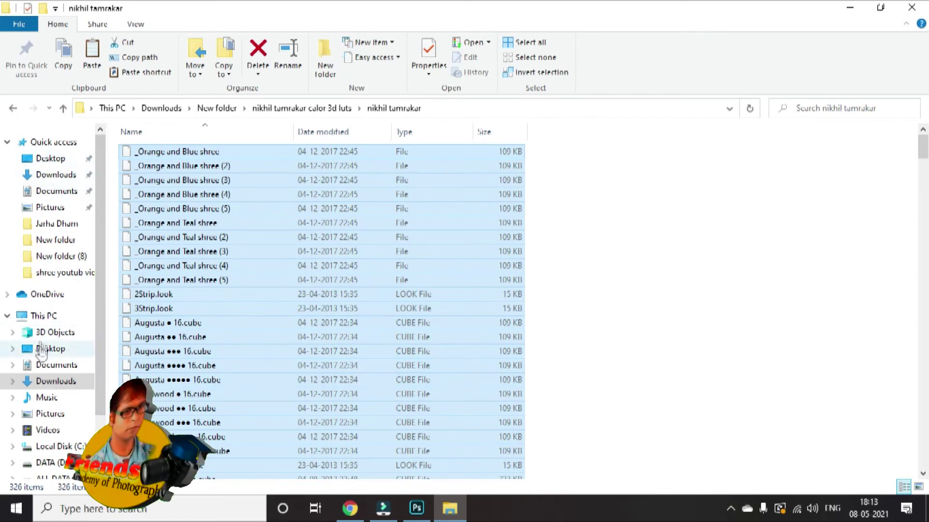
- Browse from This PC to C:\Program Files\Adobe\Adobe Photoshop 2020\Presets
{"action": "left_click", "coordinate": [38, 322]}
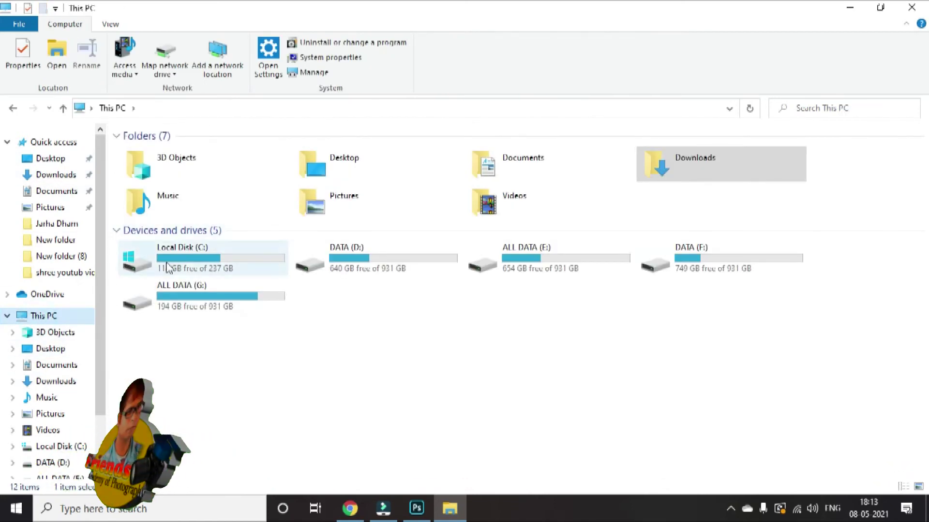
{"action": "double_click", "coordinate": [167, 268]}
{"action": "left_click", "coordinate": [159, 169]}
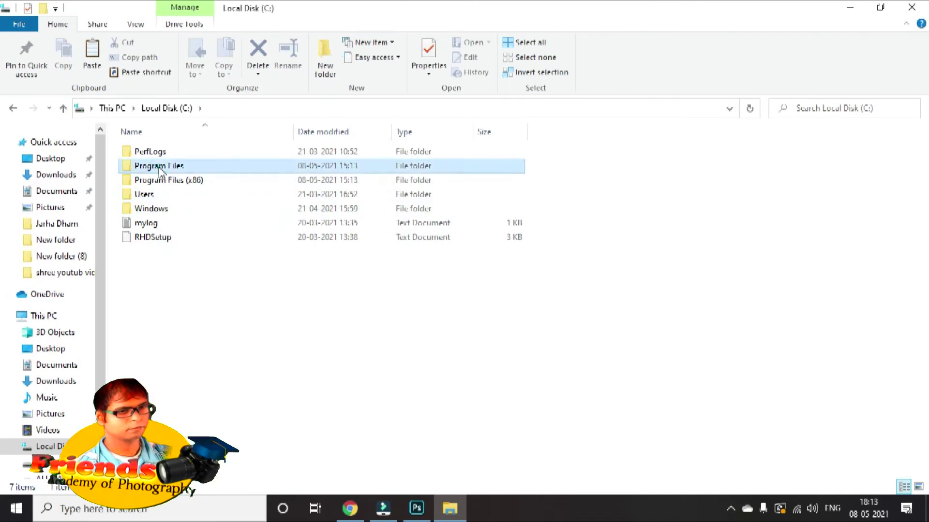
{"action": "double_click", "coordinate": [159, 168]}
{"action": "double_click", "coordinate": [157, 166]}
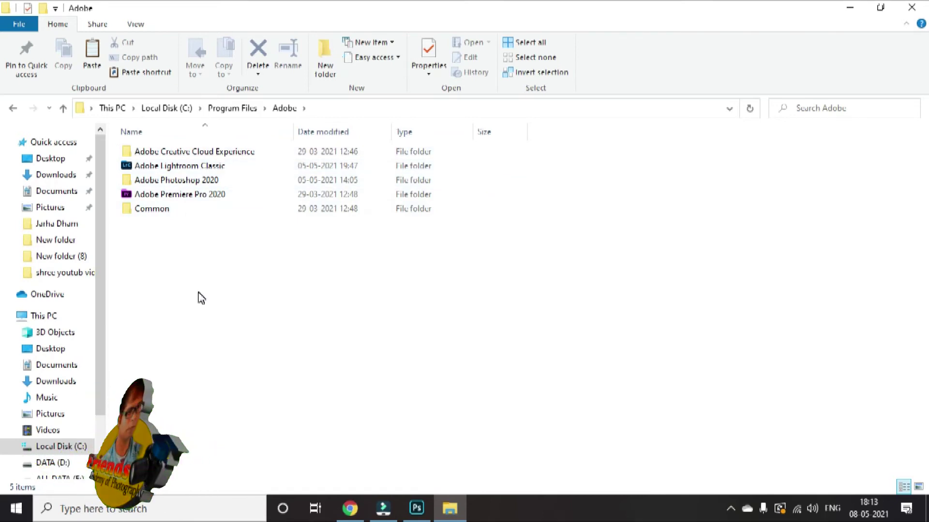
{"action": "double_click", "coordinate": [185, 181]}
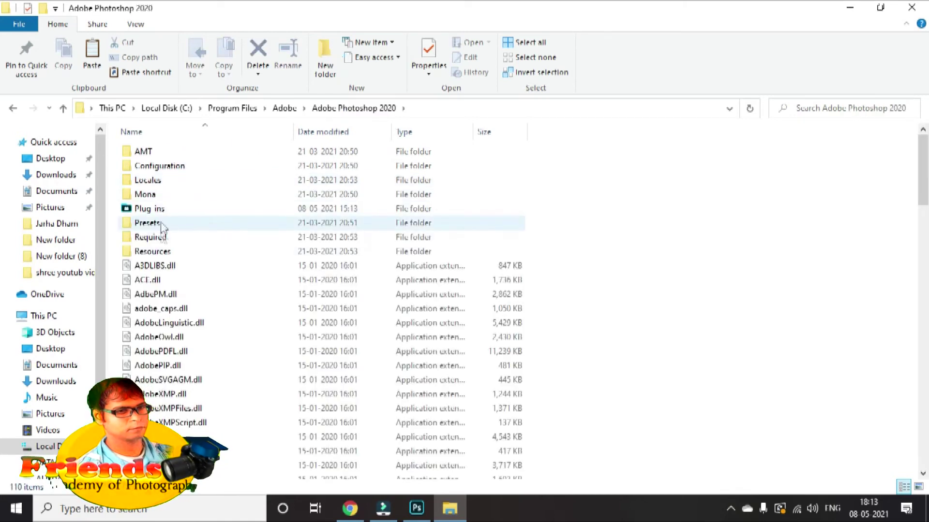
{"action": "double_click", "coordinate": [149, 224]}
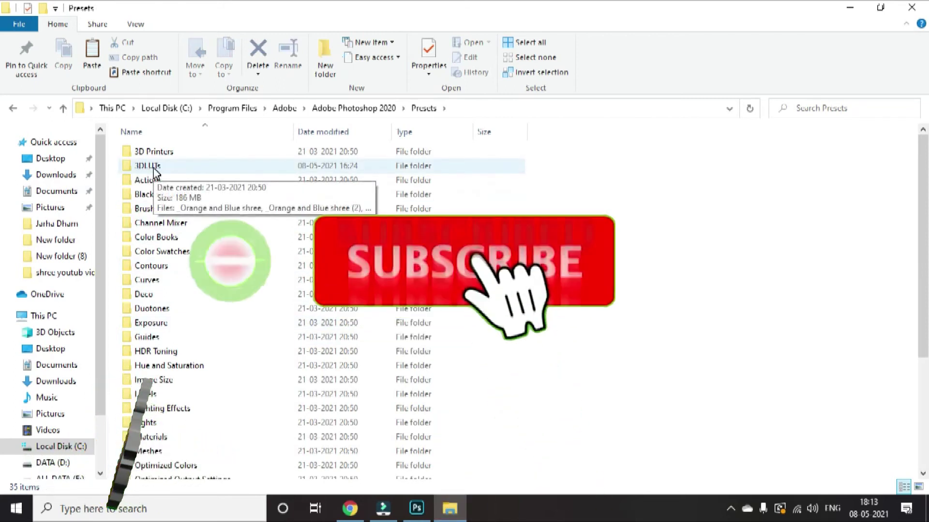
- Paste the copied LUT files into the 3DLUTs folder and dismiss the duplicate-files prompt
{"action": "double_click", "coordinate": [154, 168]}
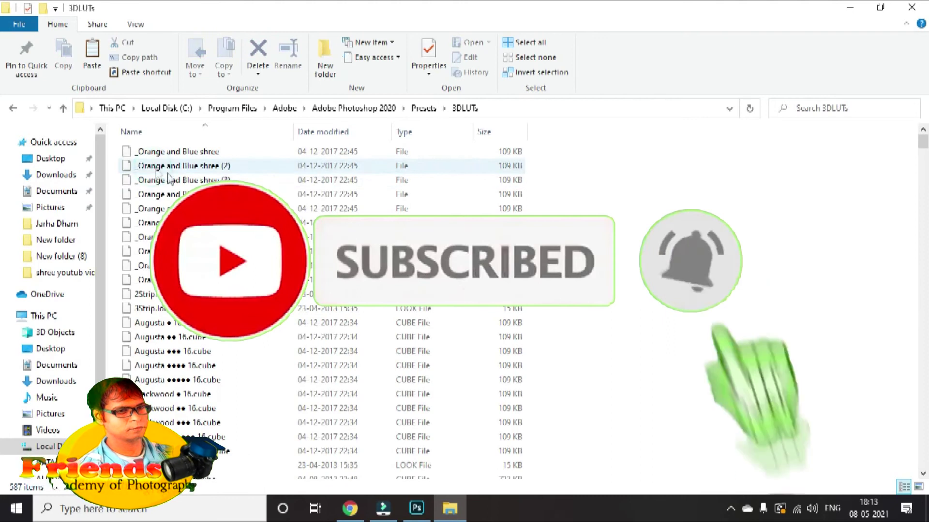
{"action": "left_click", "coordinate": [189, 152]}
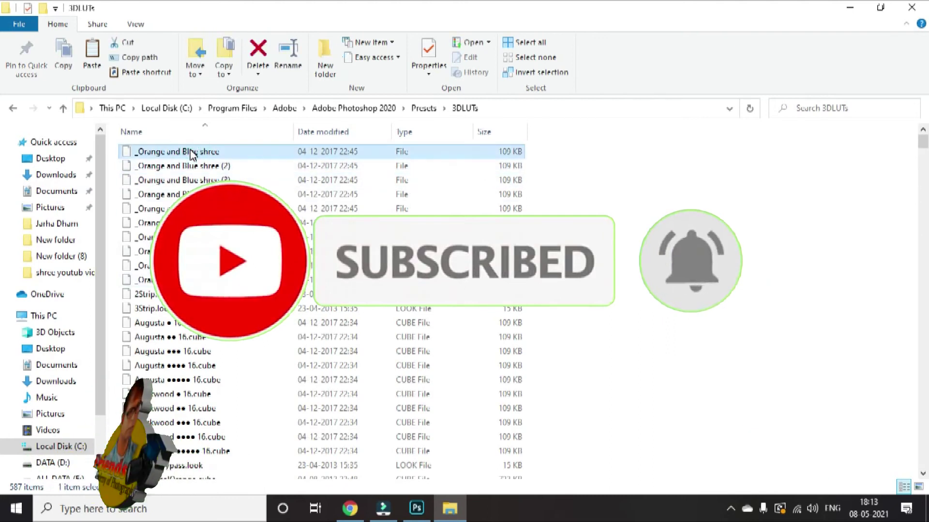
{"action": "key", "text": "ctrl+a"}
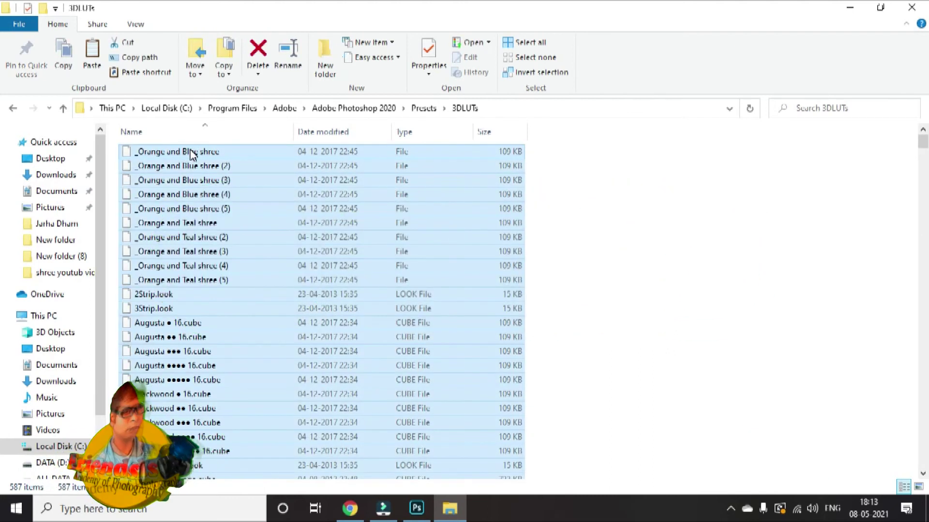
{"action": "right_click", "coordinate": [650, 209]}
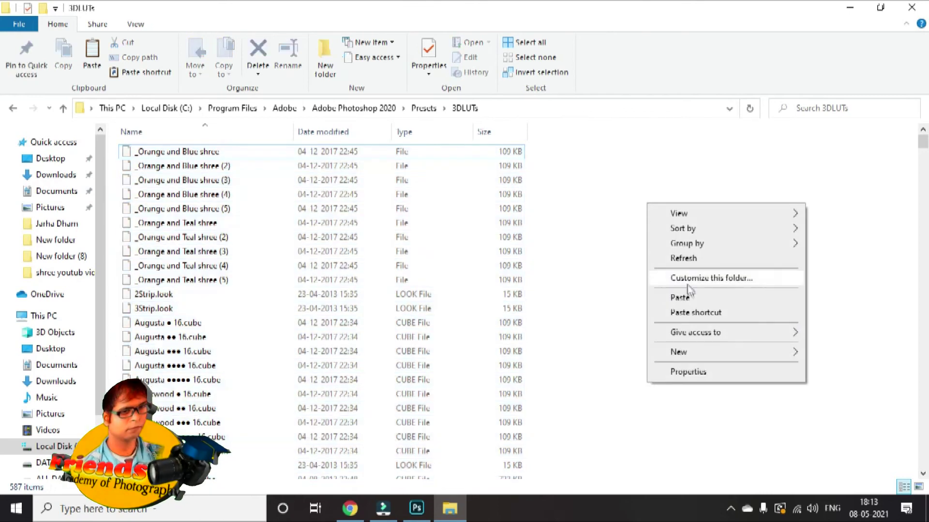
{"action": "left_click", "coordinate": [681, 298]}
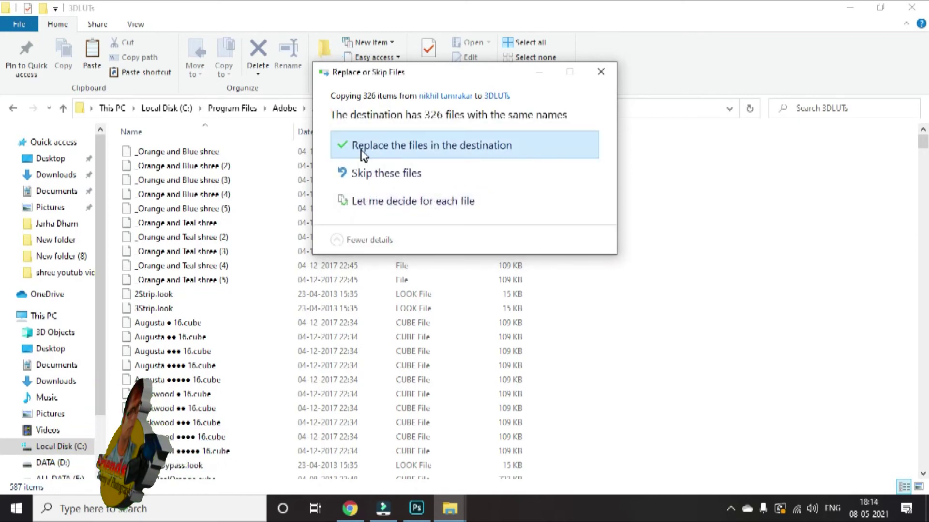
{"action": "left_click", "coordinate": [602, 73]}
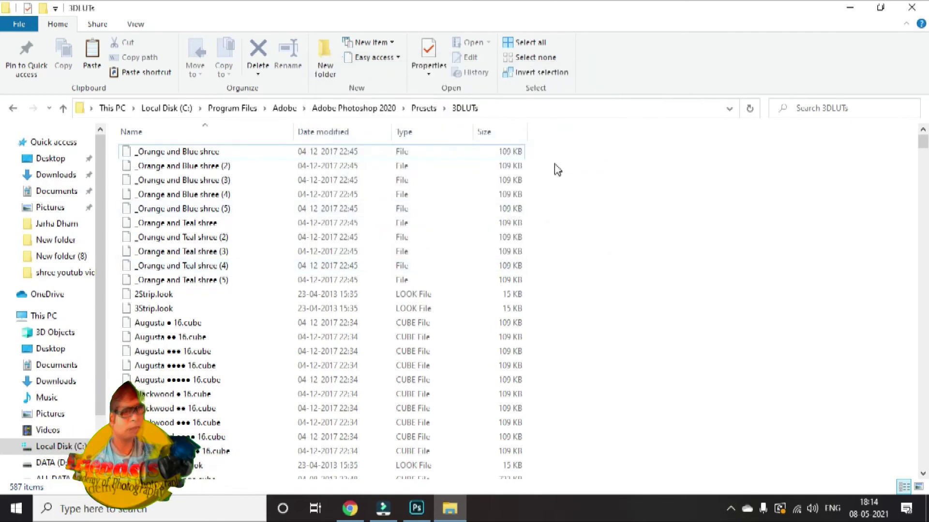